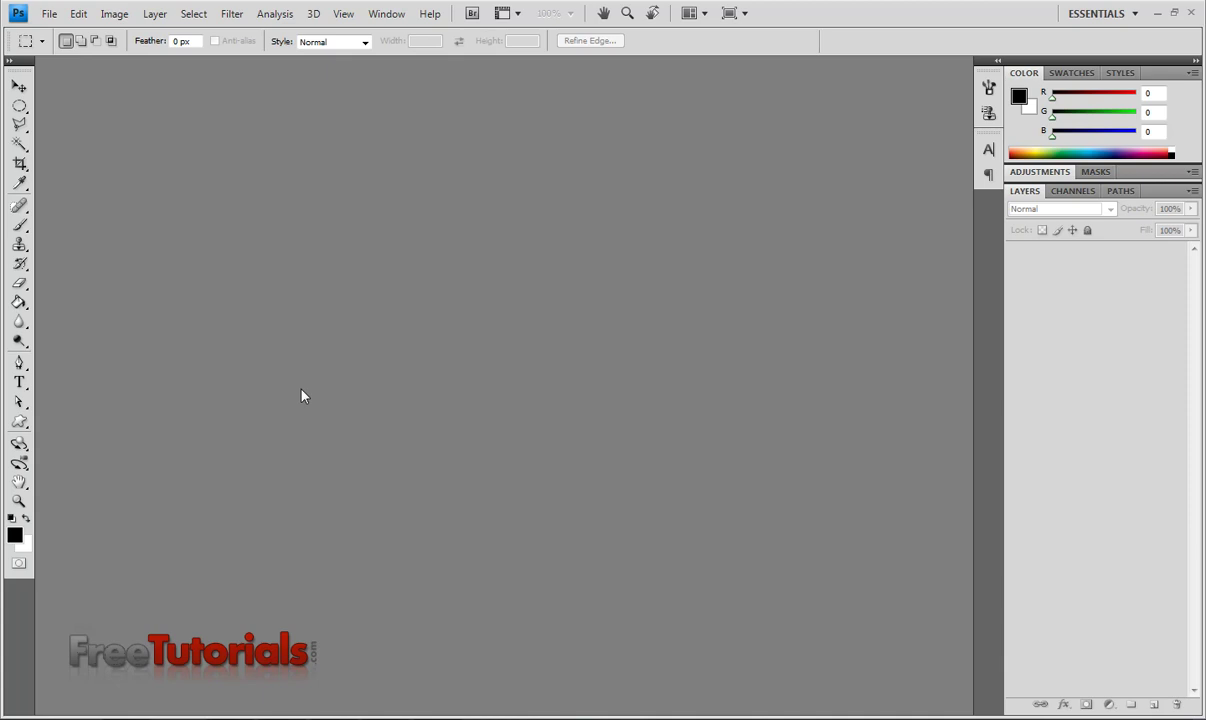
# - Create a new 600 × 400 pixel white document
pyautogui.click(49, 14)
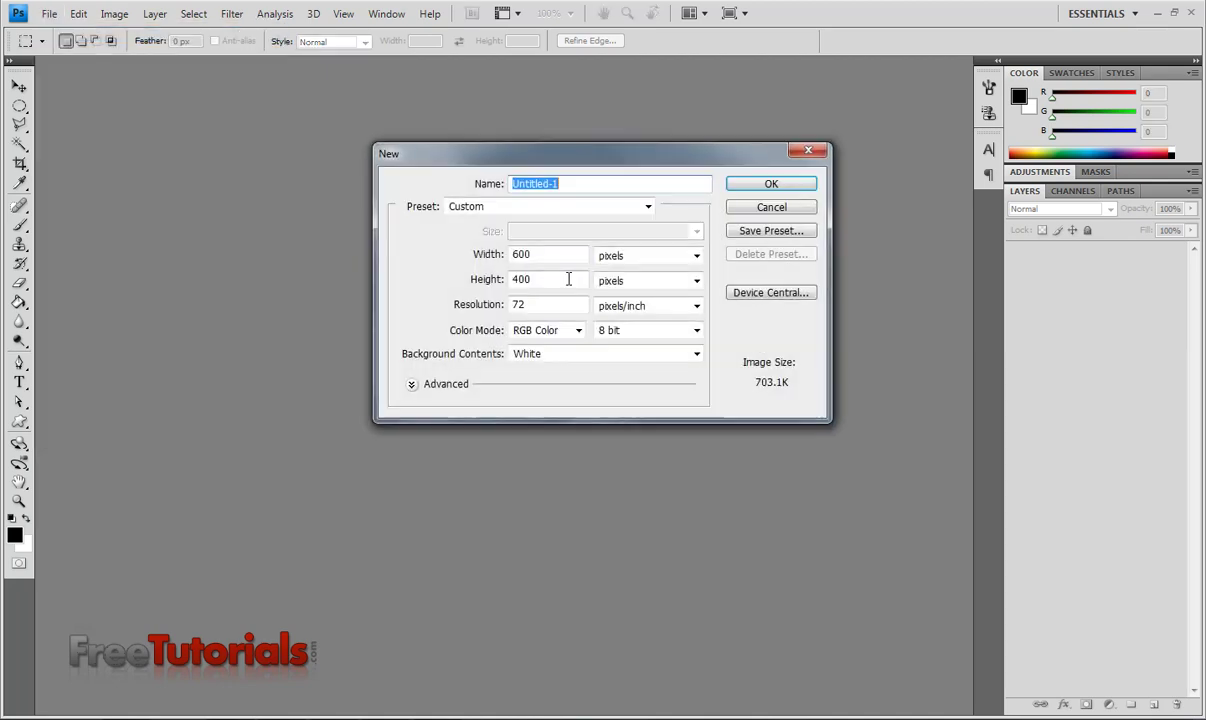
pyautogui.press('Tab')
pyautogui.press('Tab')
pyautogui.press('Tab')
pyautogui.click(768, 183)
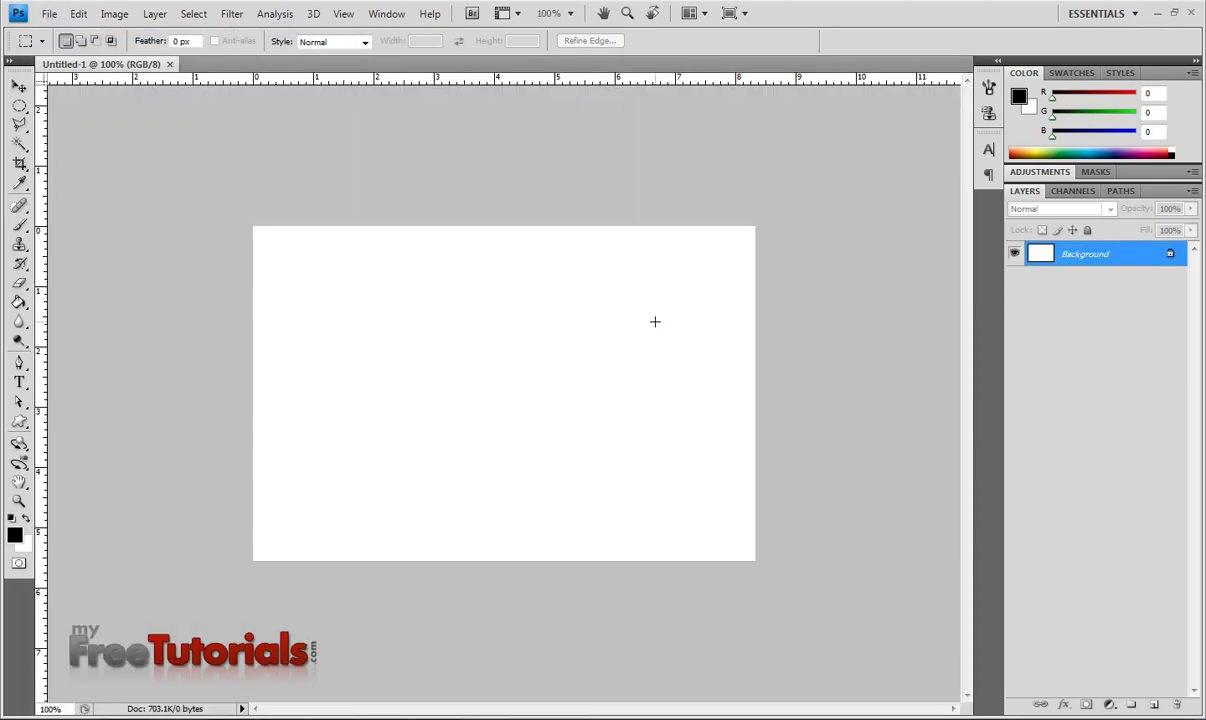
# - Add a new empty Layer 1 from the Layers panel menu
pyautogui.click(1193, 190)
pyautogui.click(1150, 197)
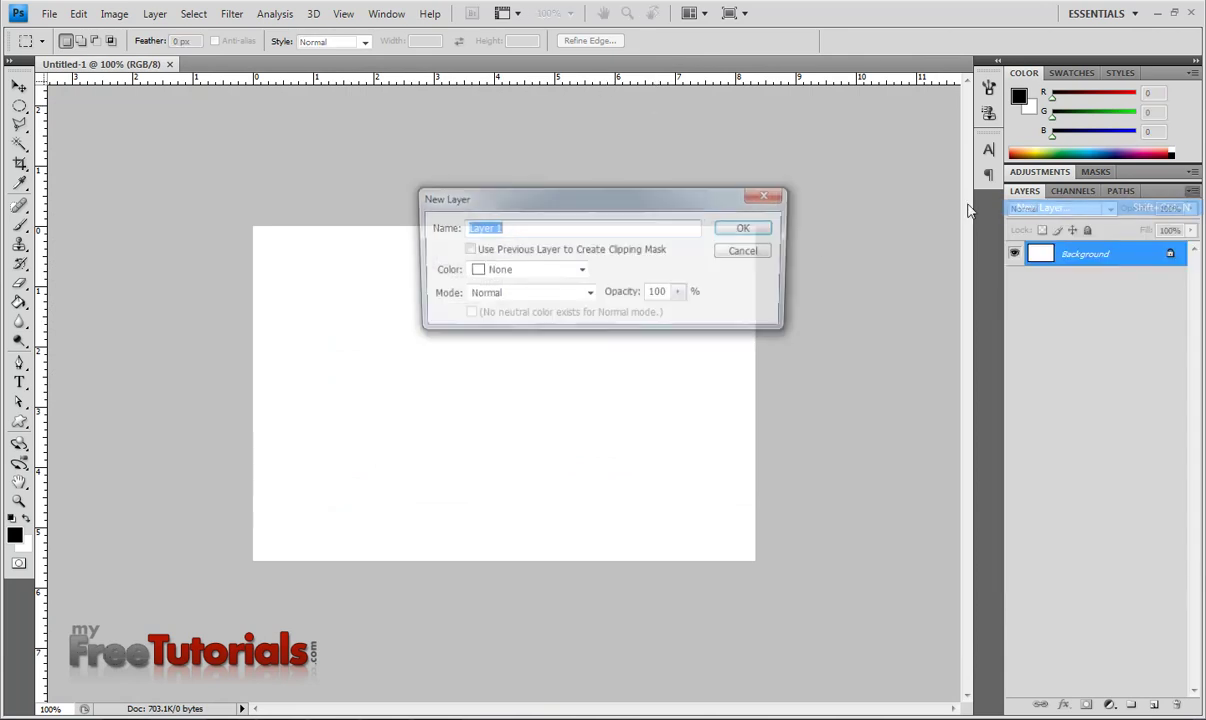
pyautogui.click(750, 232)
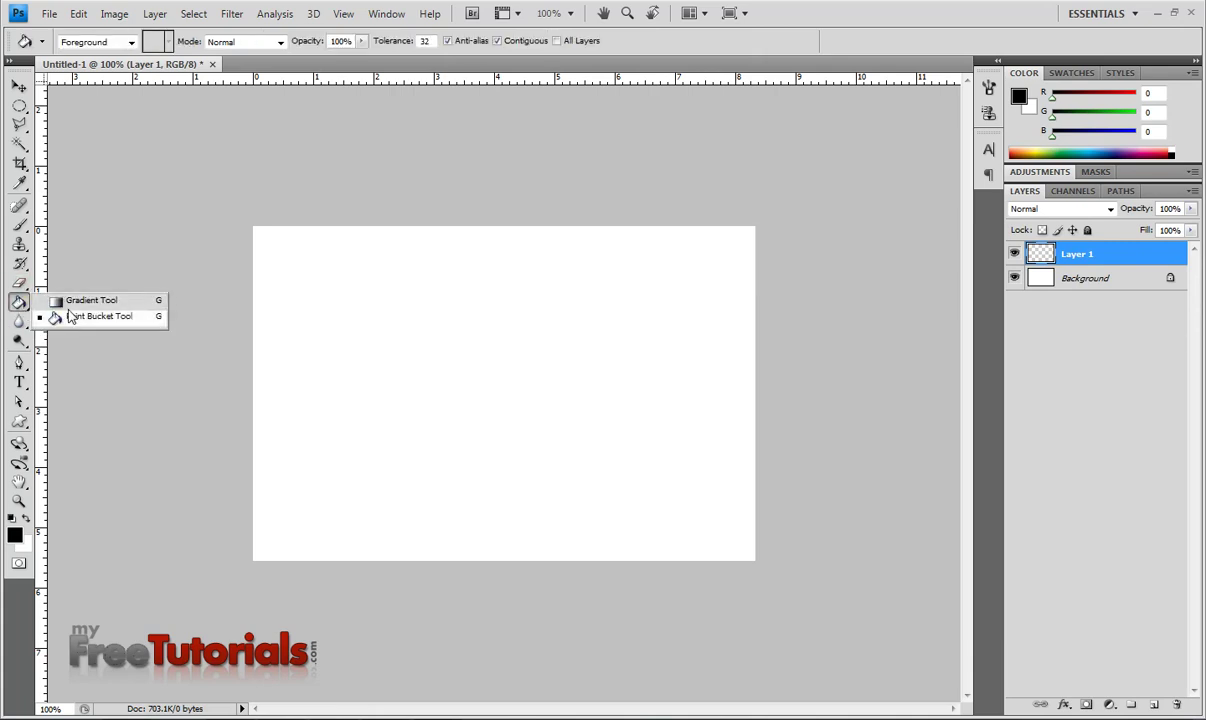
# - Fill Layer 1 top to bottom with a grey-white-grey gradient
pyautogui.moveTo(19, 305); pyautogui.dragTo(67, 300)
pyautogui.click(72, 41)
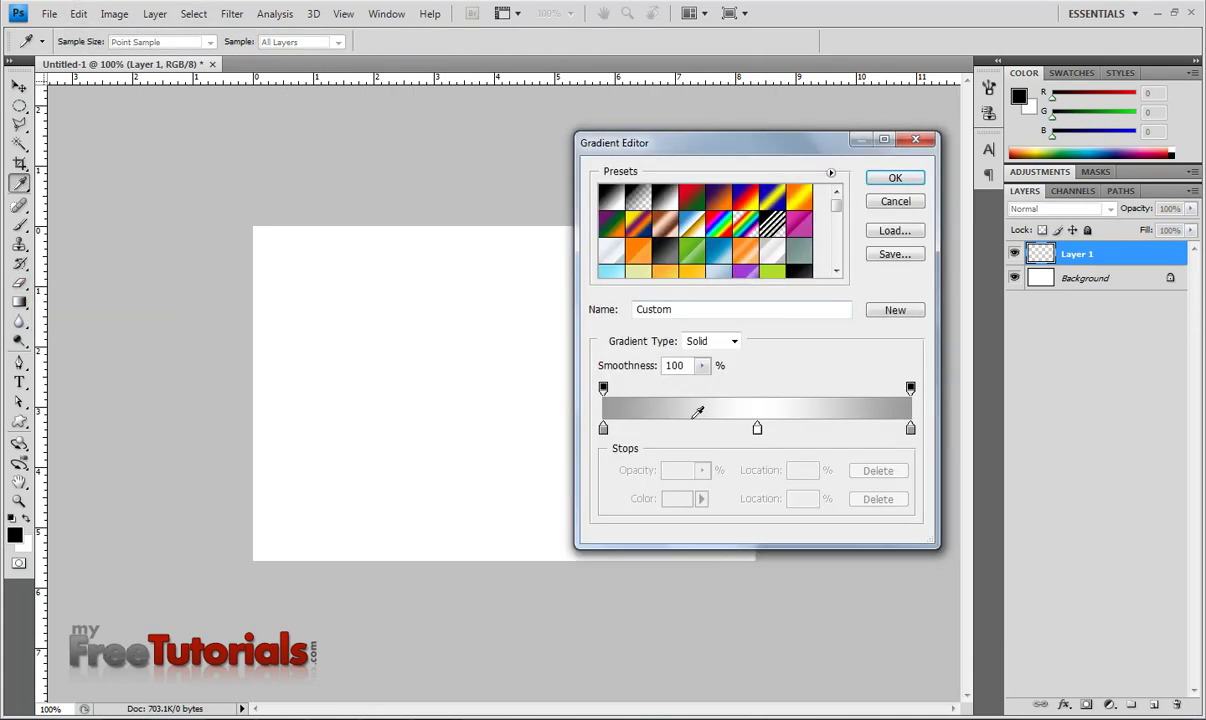
pyautogui.click(603, 429)
pyautogui.click(670, 503)
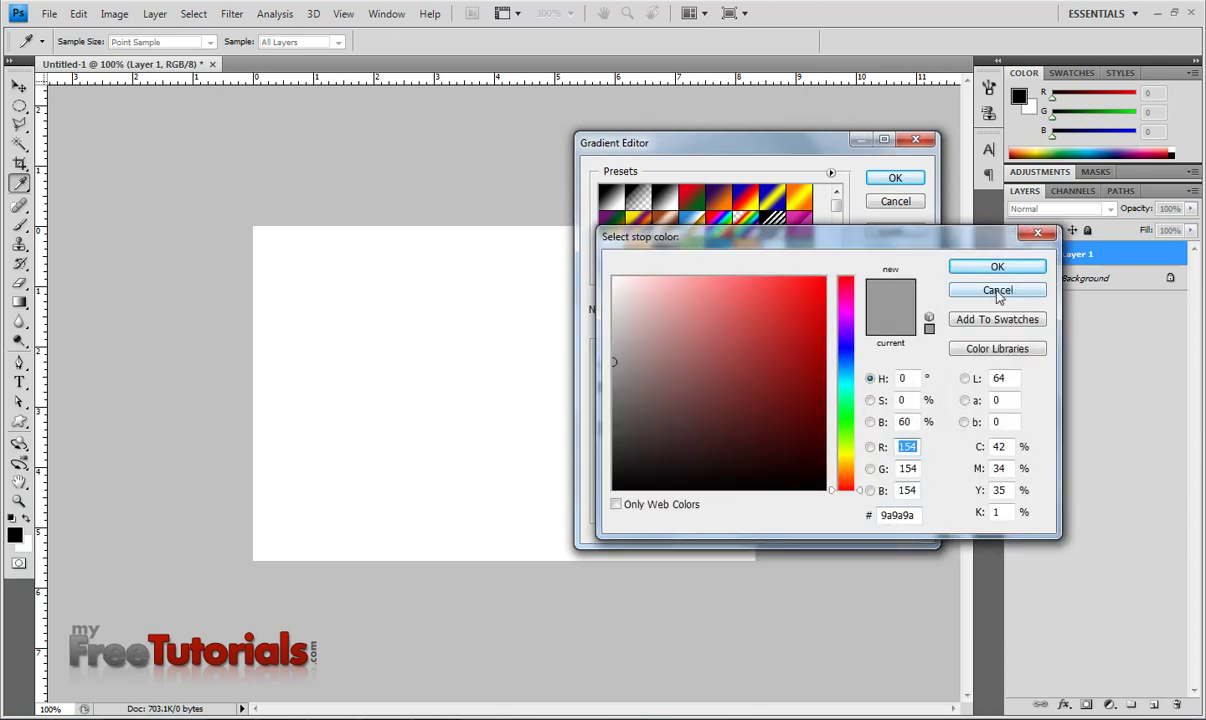
pyautogui.click(997, 267)
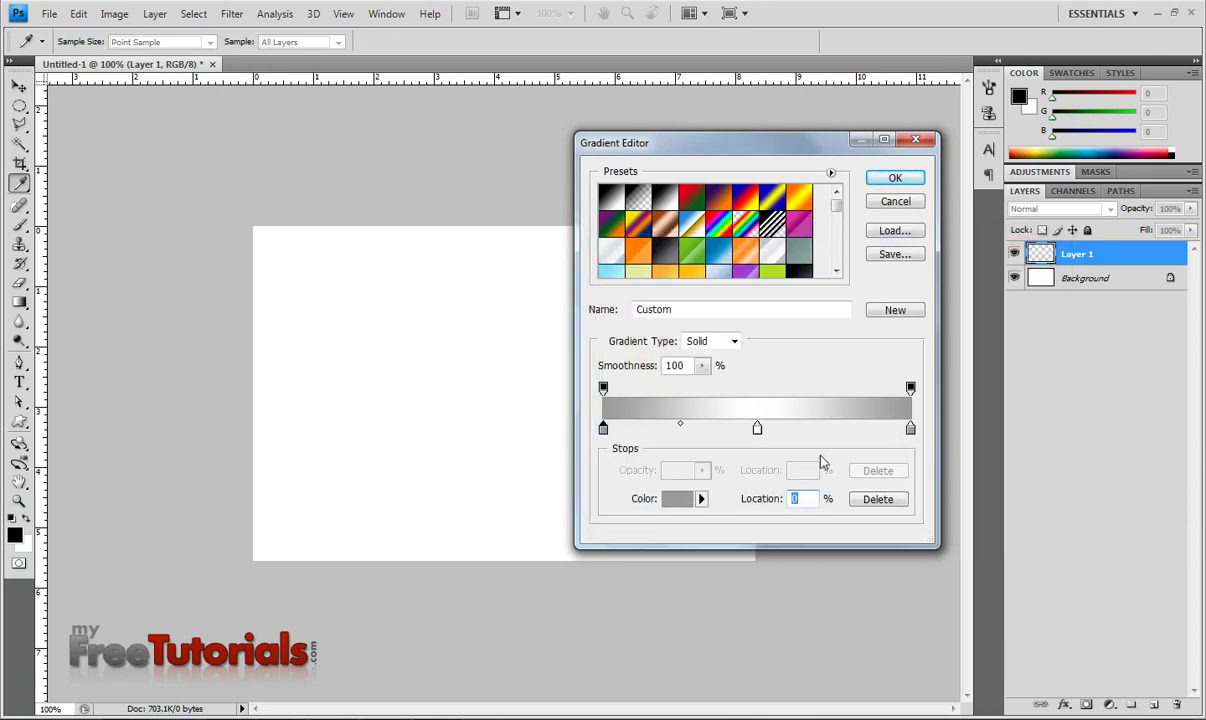
pyautogui.click(896, 204)
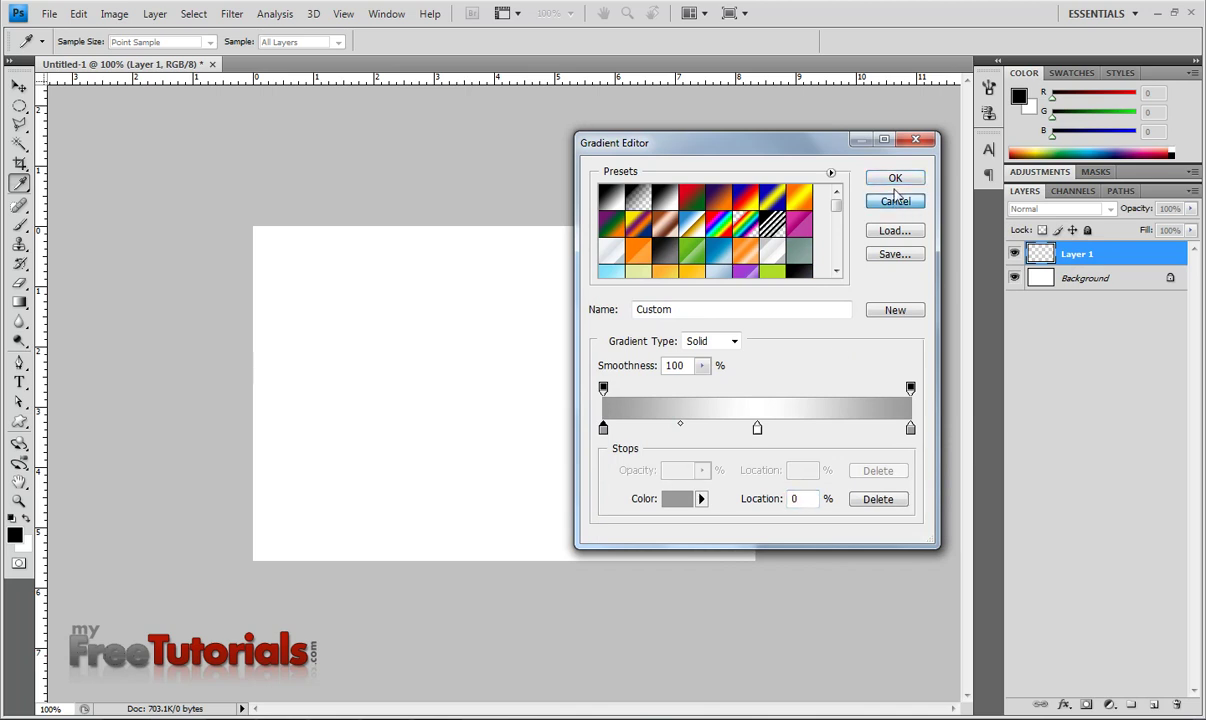
pyautogui.click(896, 204)
pyautogui.moveTo(513, 226); pyautogui.dragTo(522, 556)
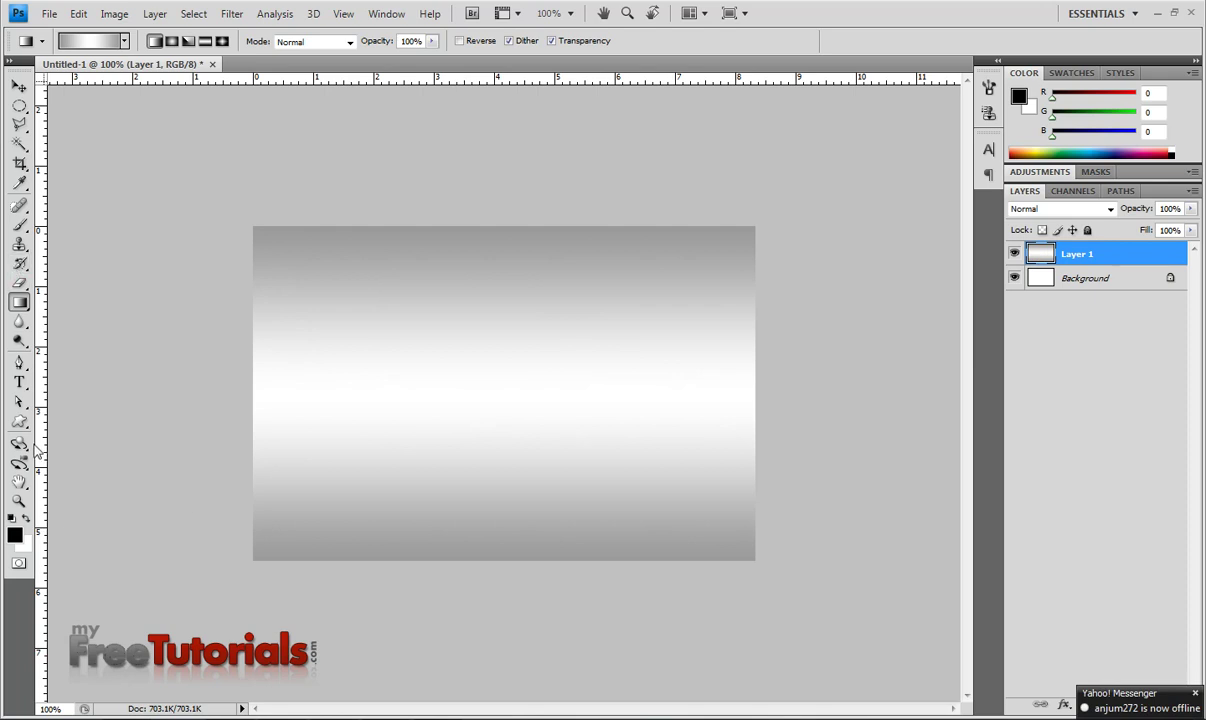
# - Draw a black 40 px-radius rounded rectangle below the canvas centre, nudged slightly down
pyautogui.moveTo(19, 421); pyautogui.dragTo(90, 413)
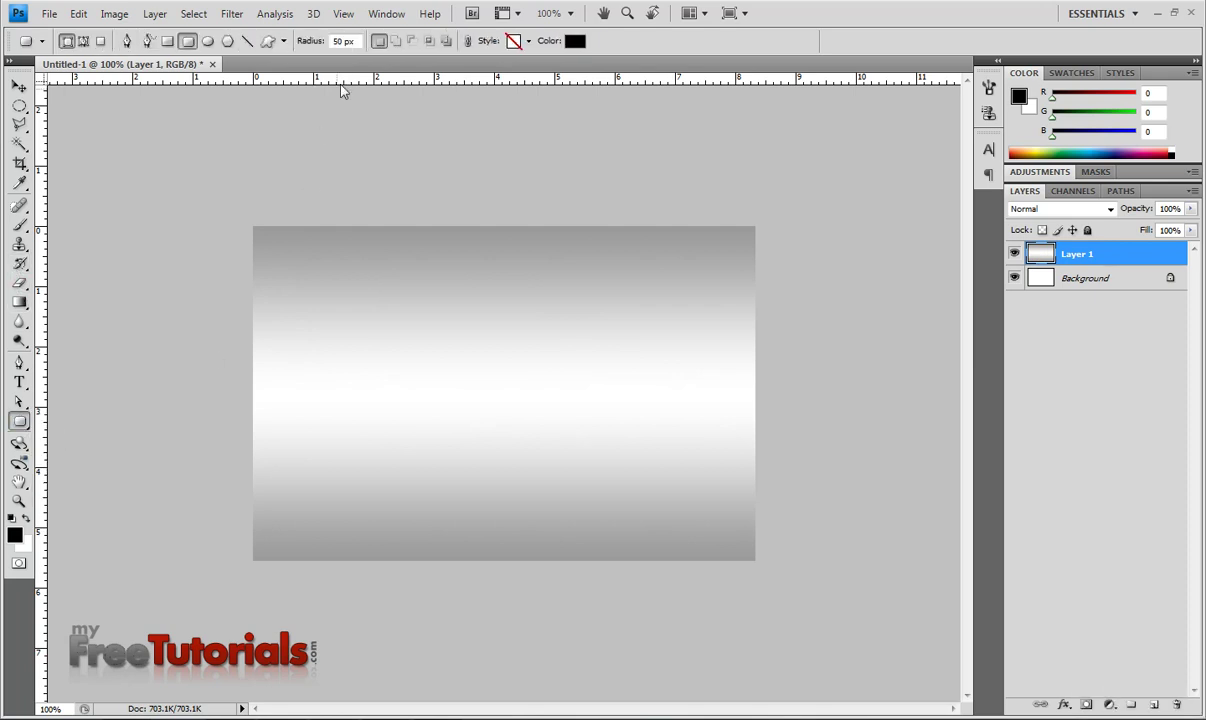
pyautogui.doubleClick(342, 46)
pyautogui.write('40')
pyautogui.press('Return')
pyautogui.moveTo(420, 346); pyautogui.dragTo(564, 506)
pyautogui.press('v')
pyautogui.moveTo(506, 466); pyautogui.dragTo(511, 485)
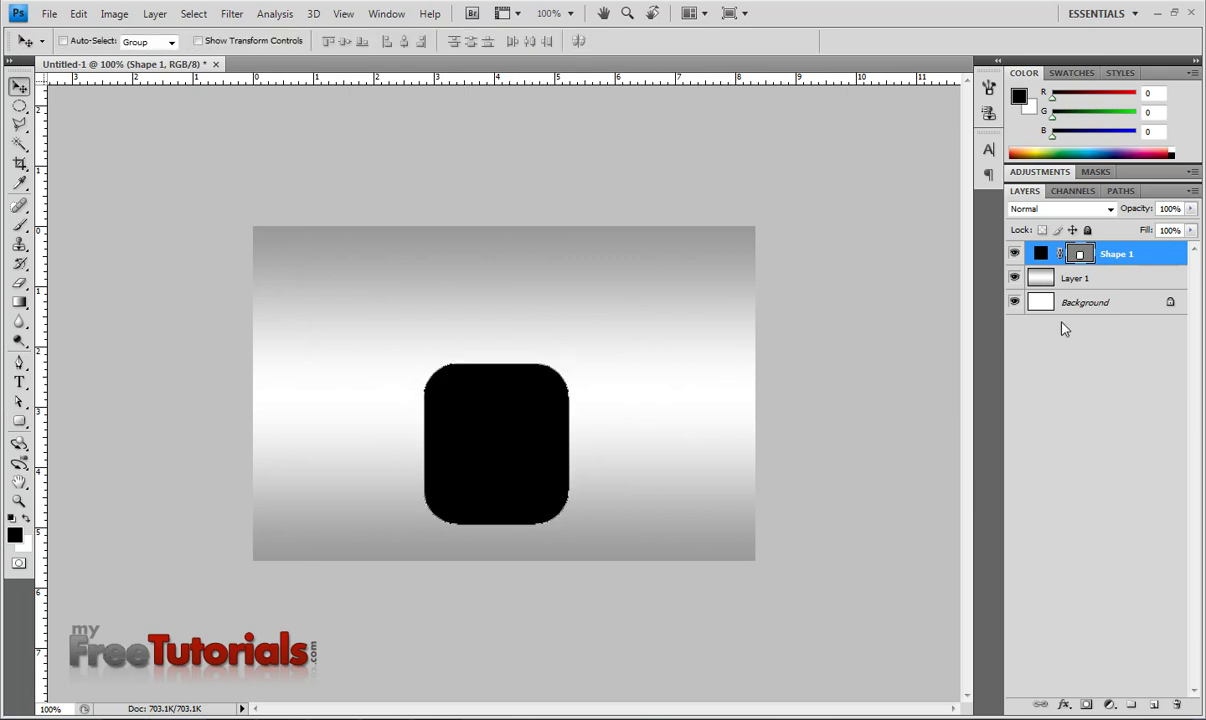
# - Rasterize Shape 1, cut off its rounded top, and shift the block slightly right
pyautogui.rightClick(1134, 245)
pyautogui.click(1068, 396)
pyautogui.moveTo(19, 105); pyautogui.dragTo(74, 102)
pyautogui.moveTo(394, 330); pyautogui.dragTo(588, 400)
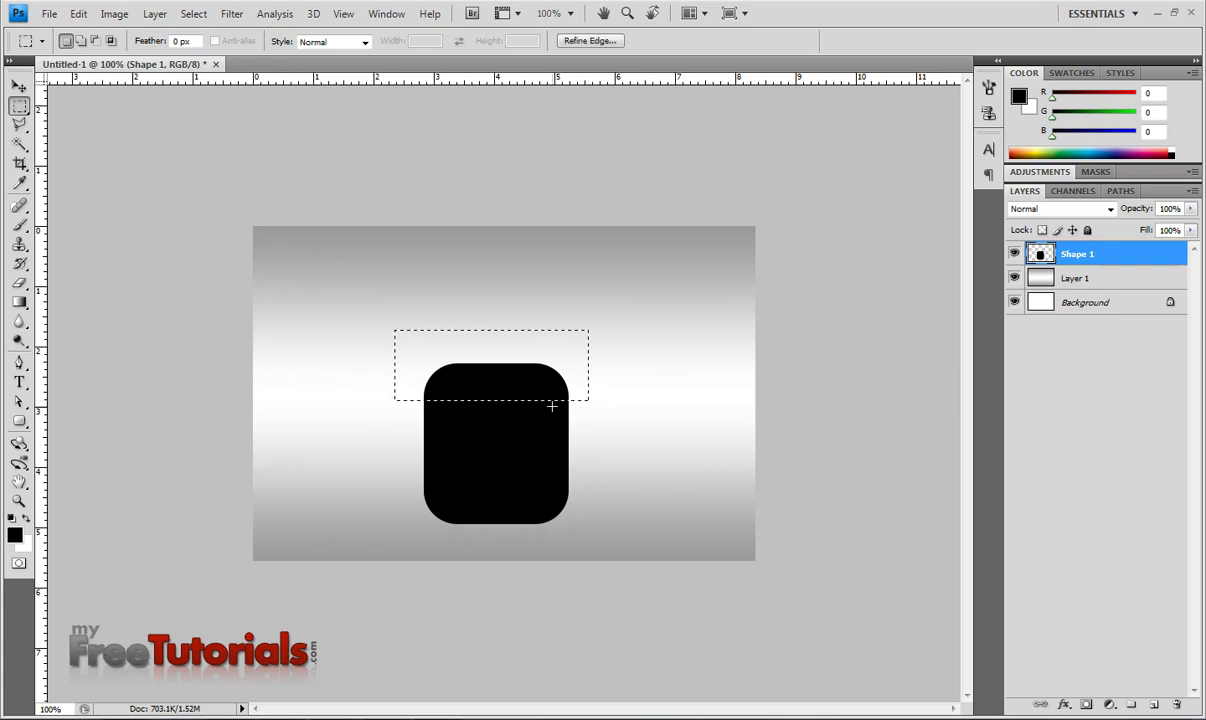
pyautogui.click(78, 16)
pyautogui.click(112, 110)
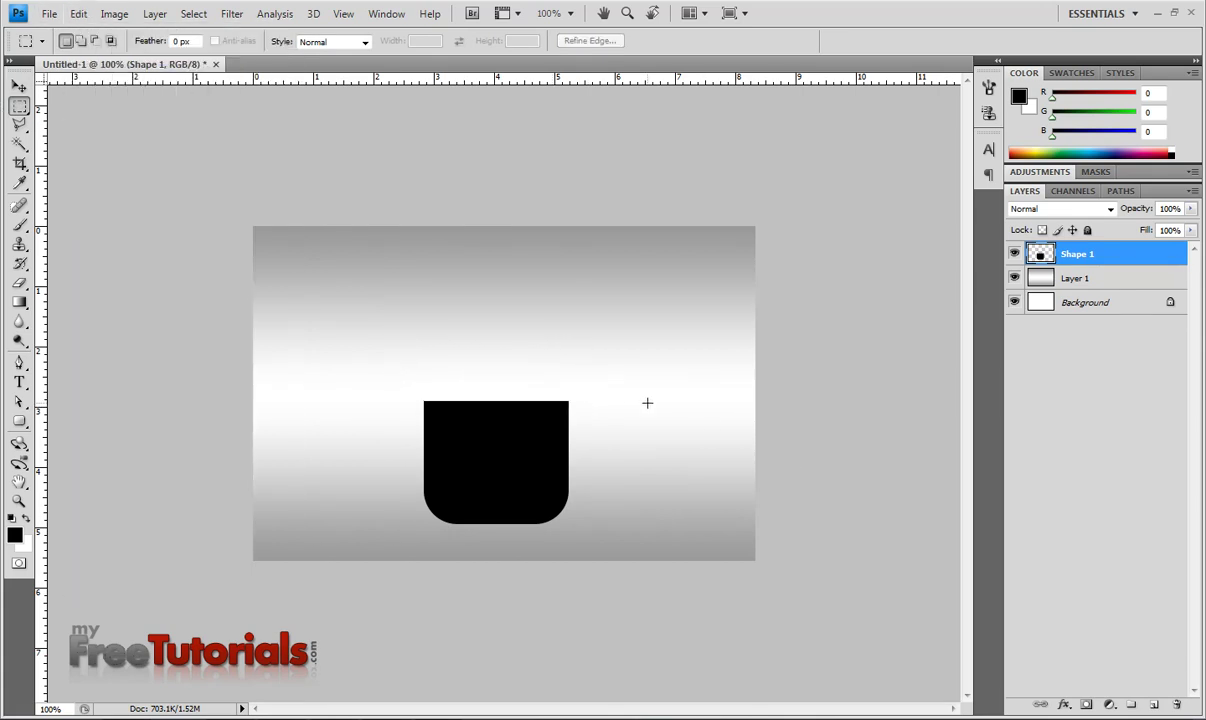
pyautogui.press('v')
pyautogui.moveTo(537, 436); pyautogui.dragTo(546, 431)
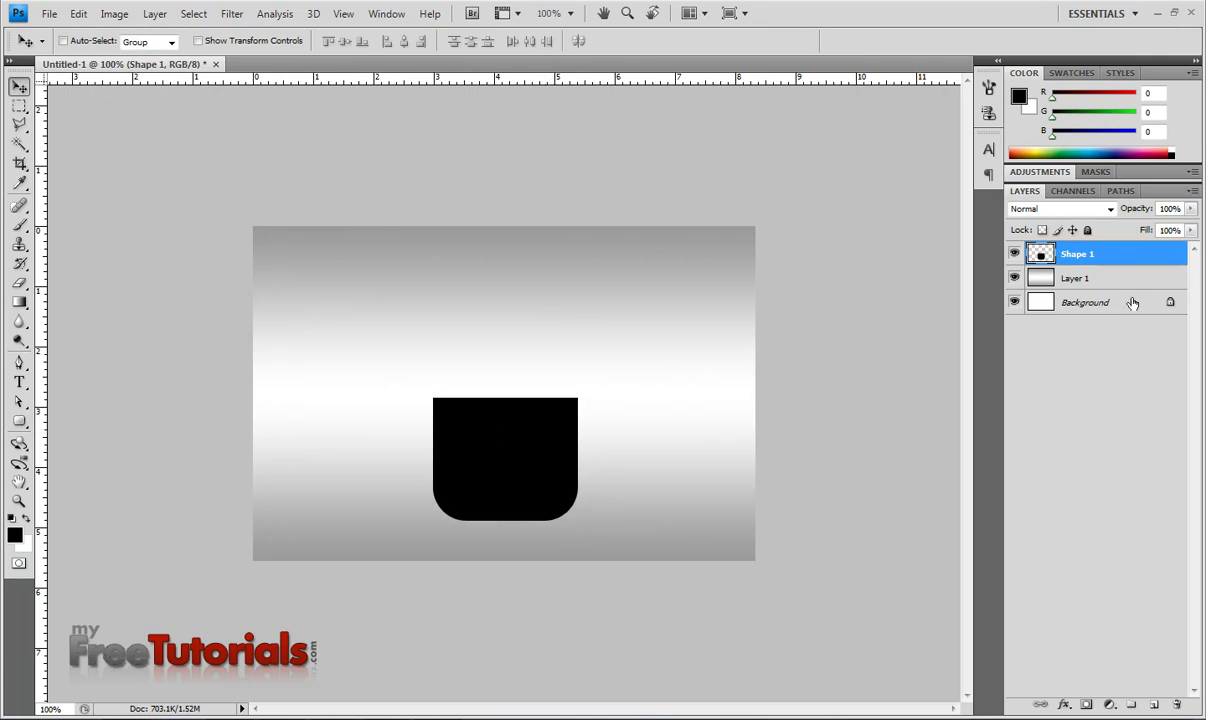
# - Give Shape 1 an inner shadow with 1 px distance and 0 px size
pyautogui.rightClick(1040, 254)
pyautogui.click(1055, 279)
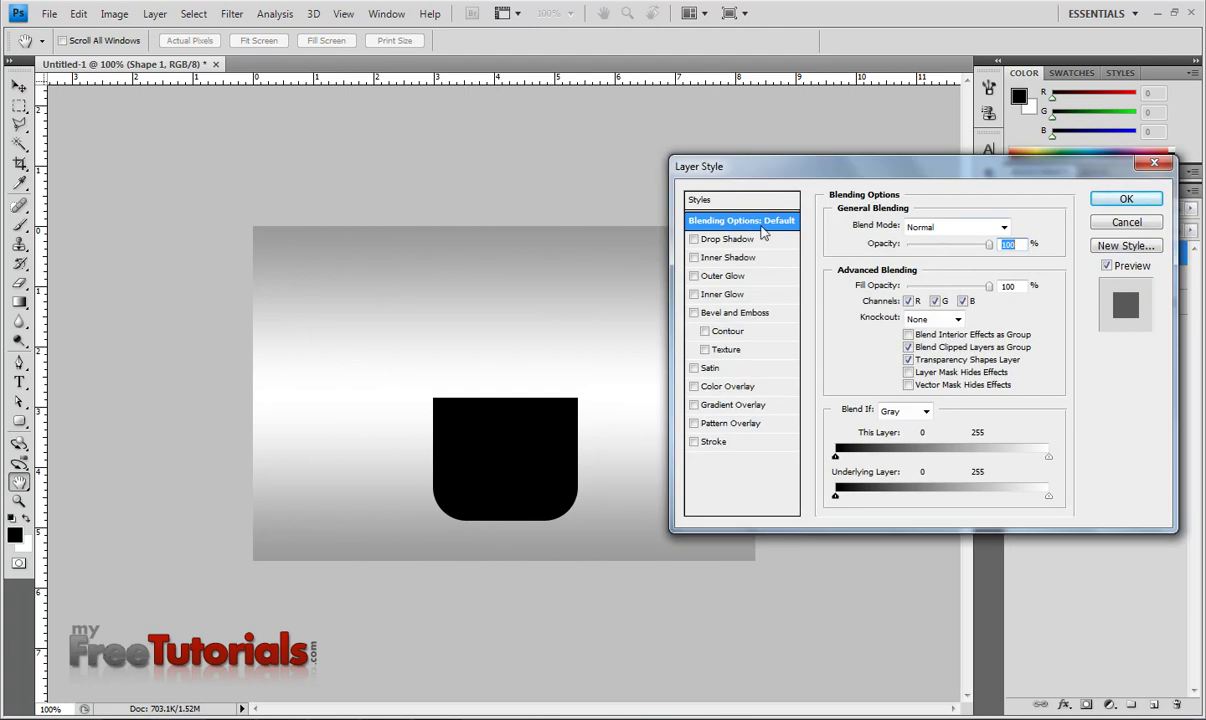
pyautogui.click(742, 259)
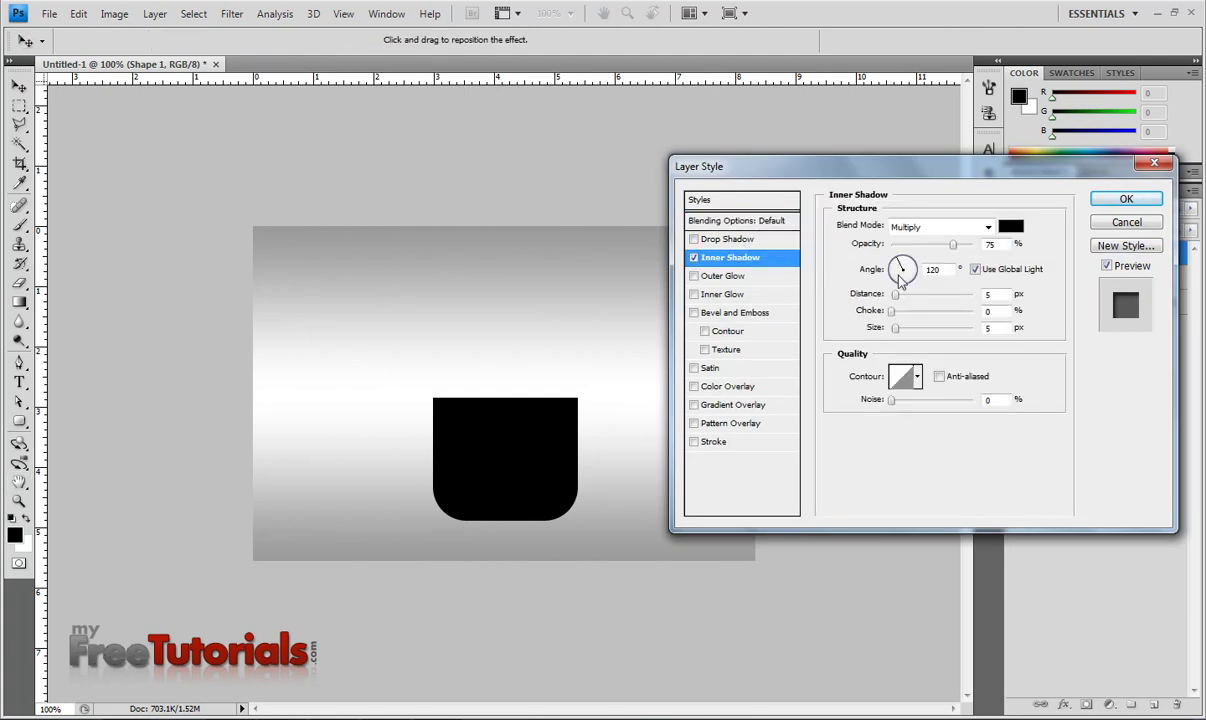
pyautogui.doubleClick(993, 293)
pyautogui.write('1')
pyautogui.moveTo(910, 330); pyautogui.dragTo(886, 330)
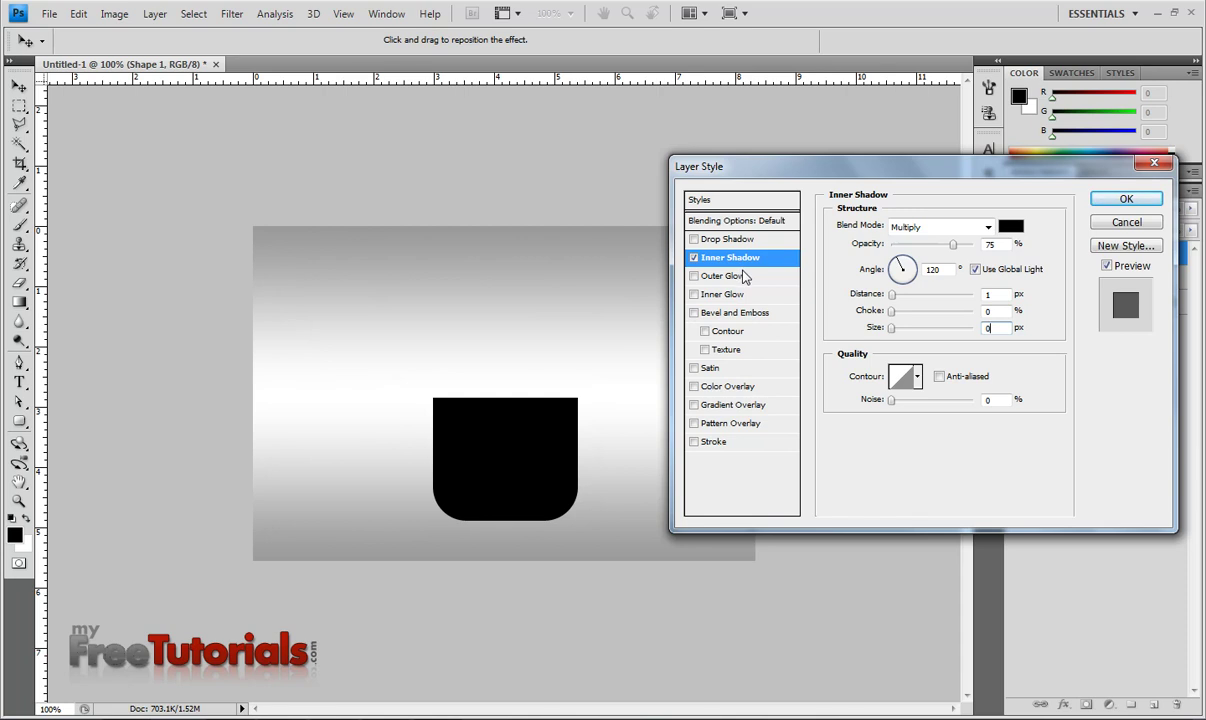
# - Add a reflected gradient overlay at 90% opacity, 180° angle and 129% scale
pyautogui.click(739, 406)
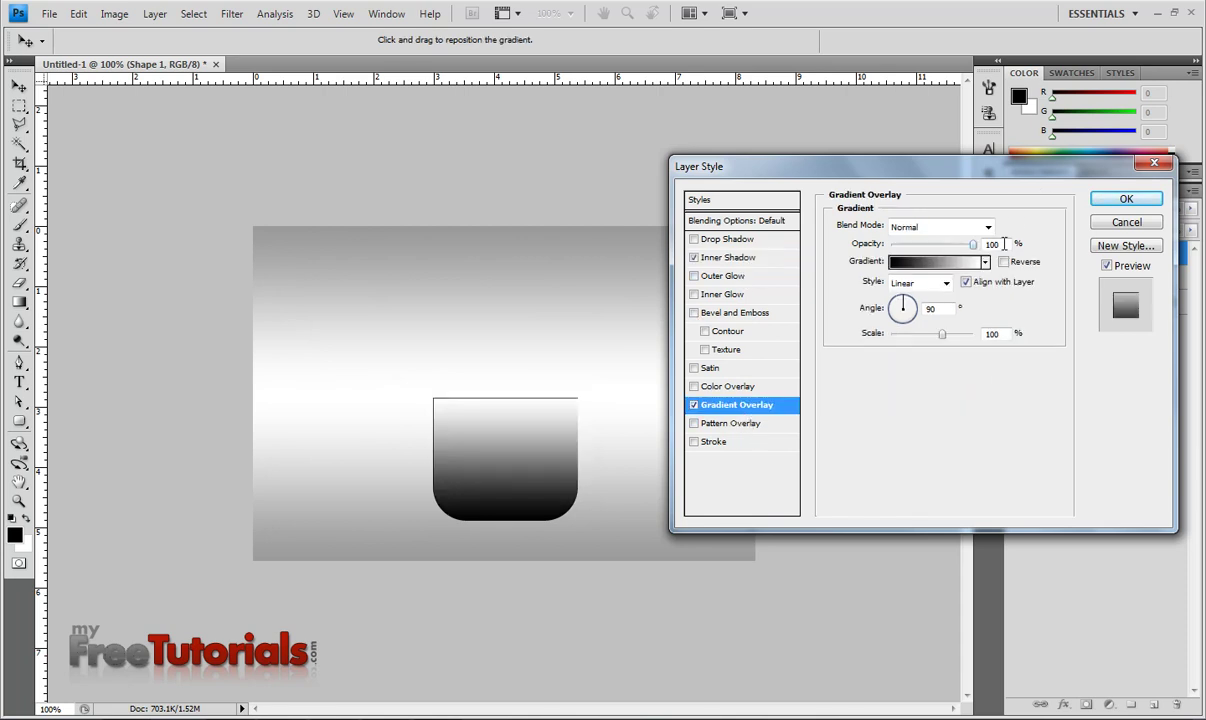
pyautogui.click(913, 244)
pyautogui.write('90')
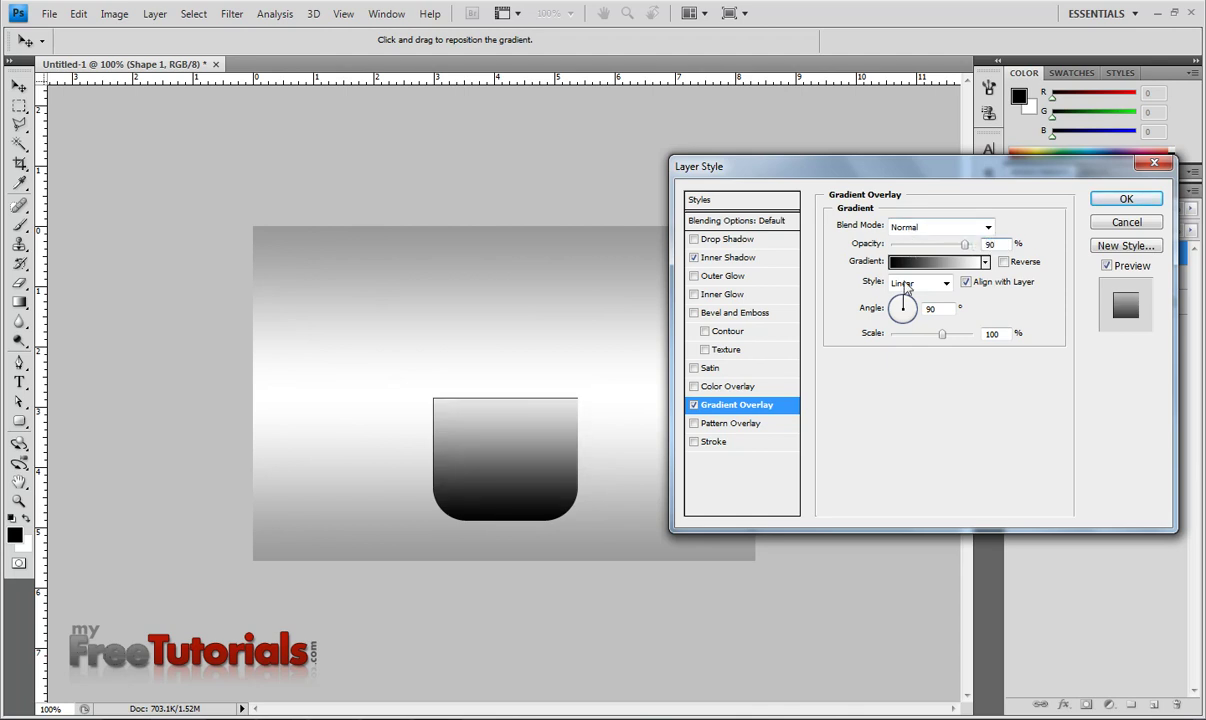
pyautogui.click(905, 283)
pyautogui.click(910, 340)
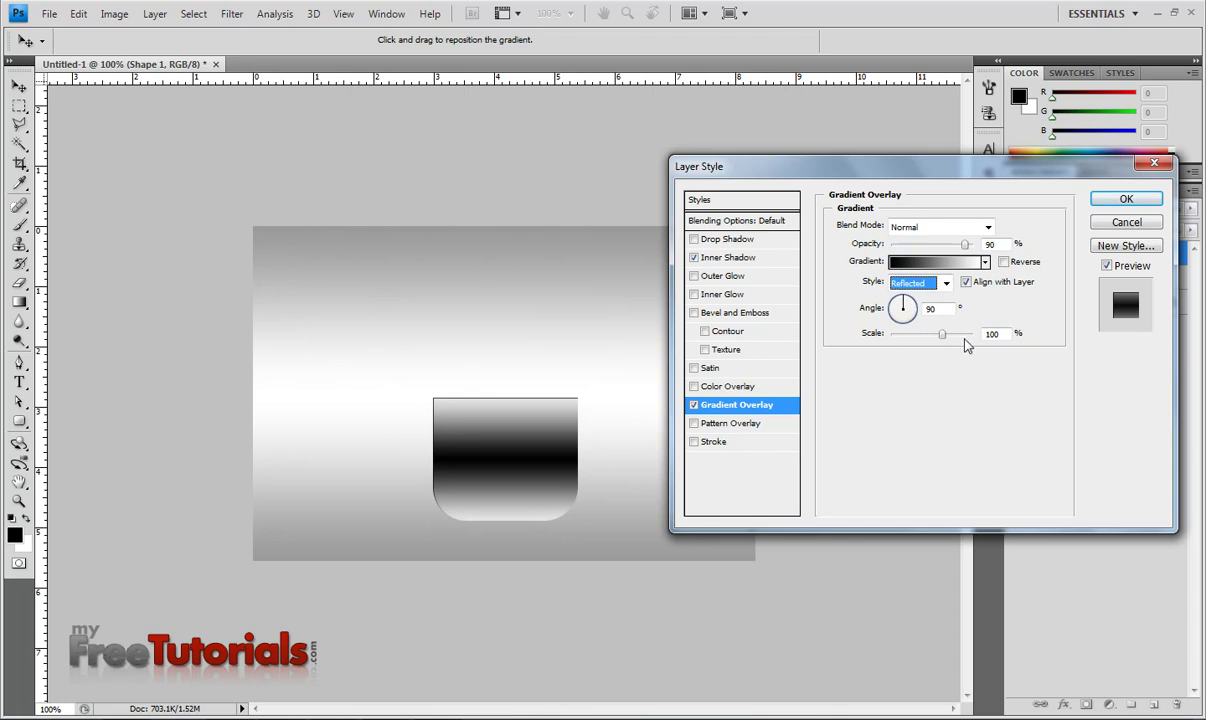
pyautogui.press('Tab')
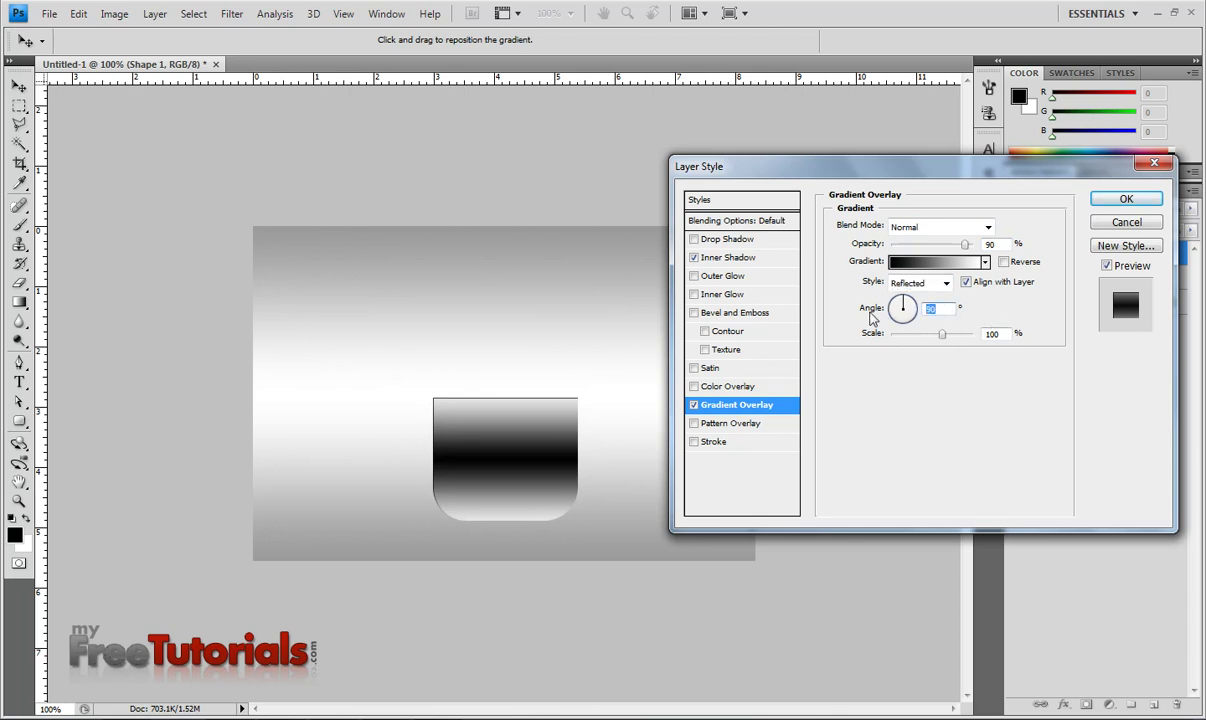
pyautogui.write('180')
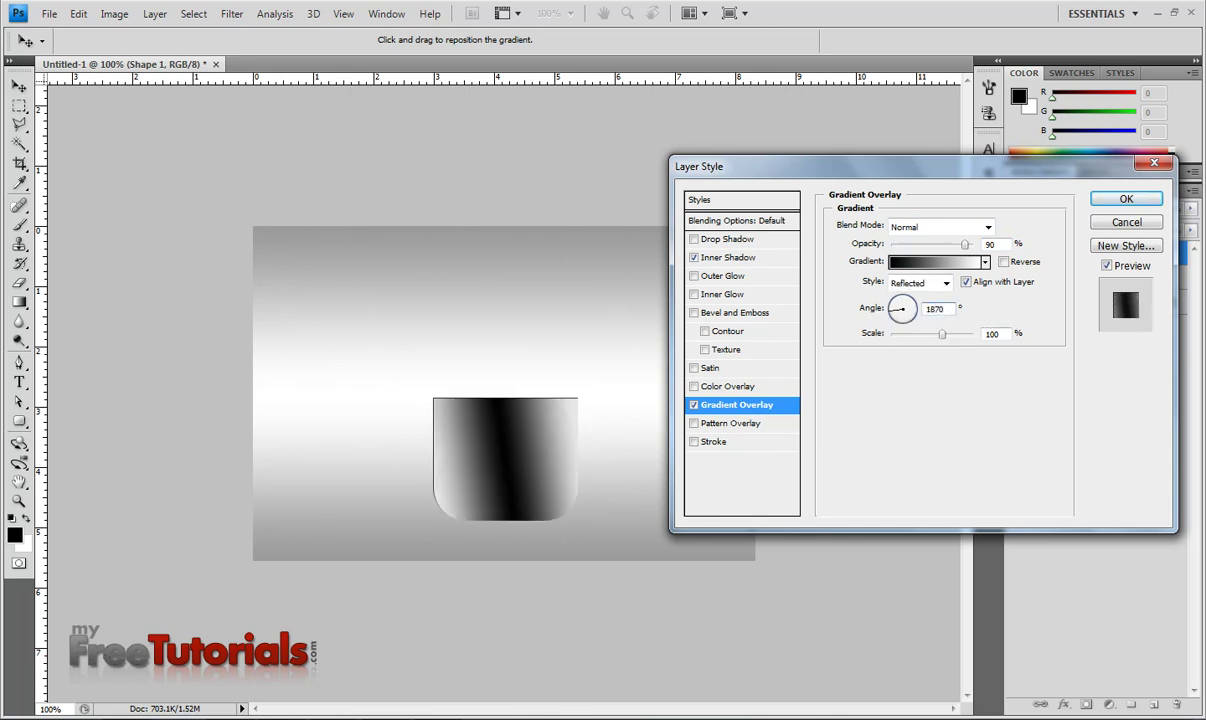
pyautogui.press('Delete')
pyautogui.write('0')
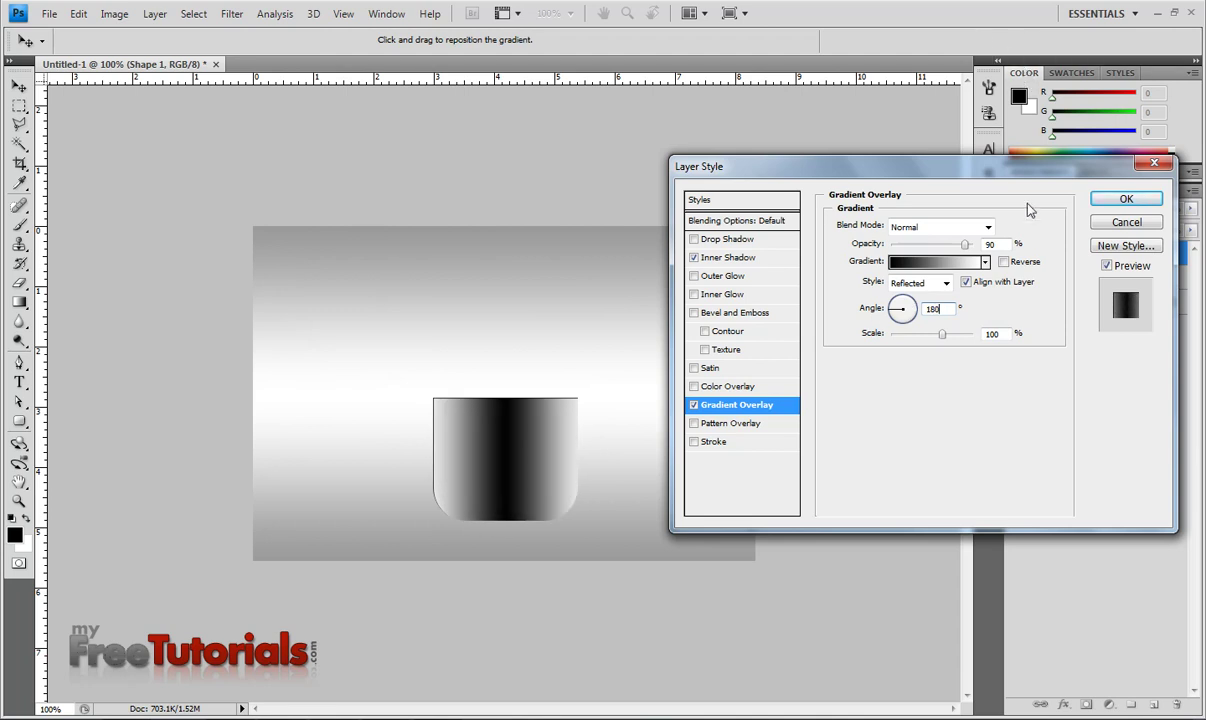
pyautogui.click(940, 337)
pyautogui.moveTo(940, 337)
pyautogui.mouseDown()
pyautogui.moveTo(905, 337)
pyautogui.moveTo(960, 335)
pyautogui.mouseUp()
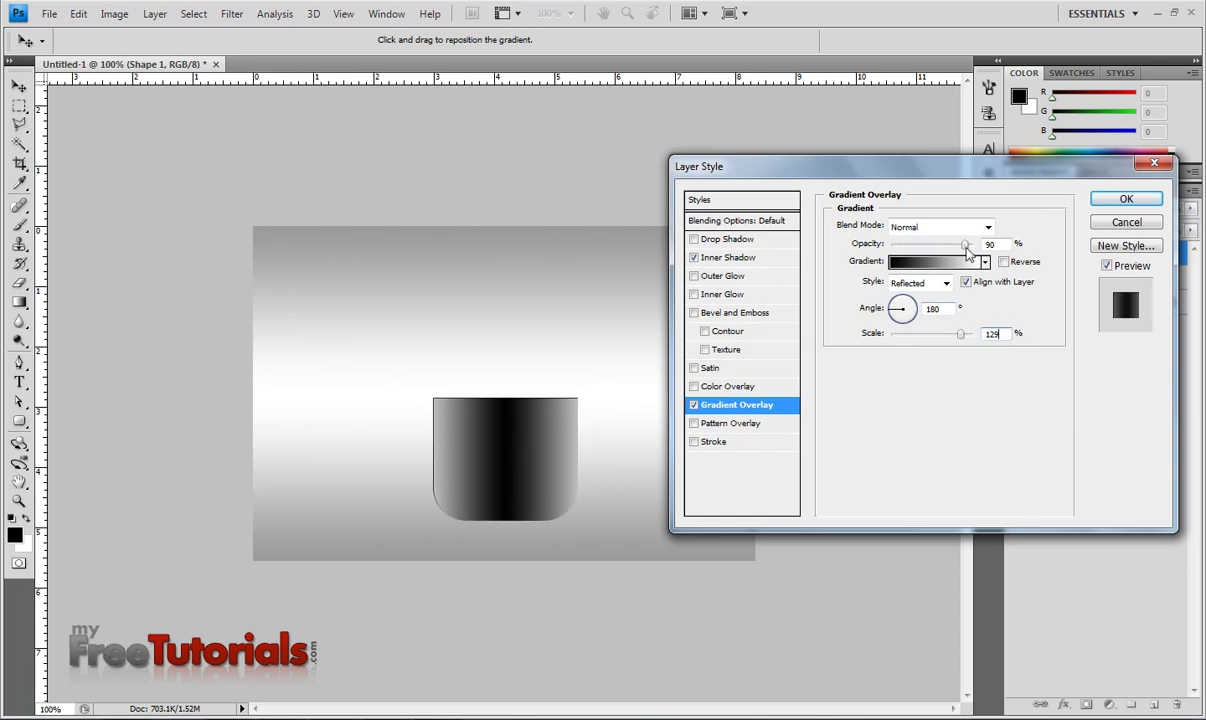
pyautogui.press('Tab')
# - Set the overlay gradient's left stop to dark blue #152f9e
pyautogui.click(917, 264)
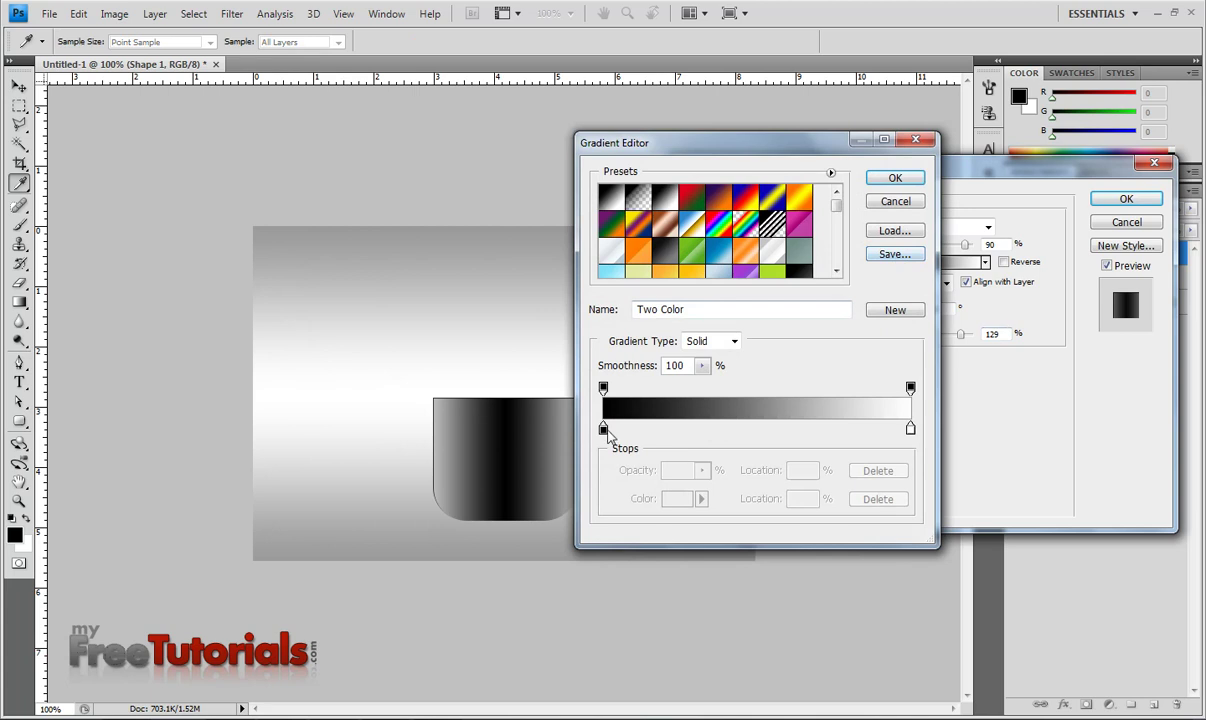
pyautogui.click(603, 428)
pyautogui.click(677, 502)
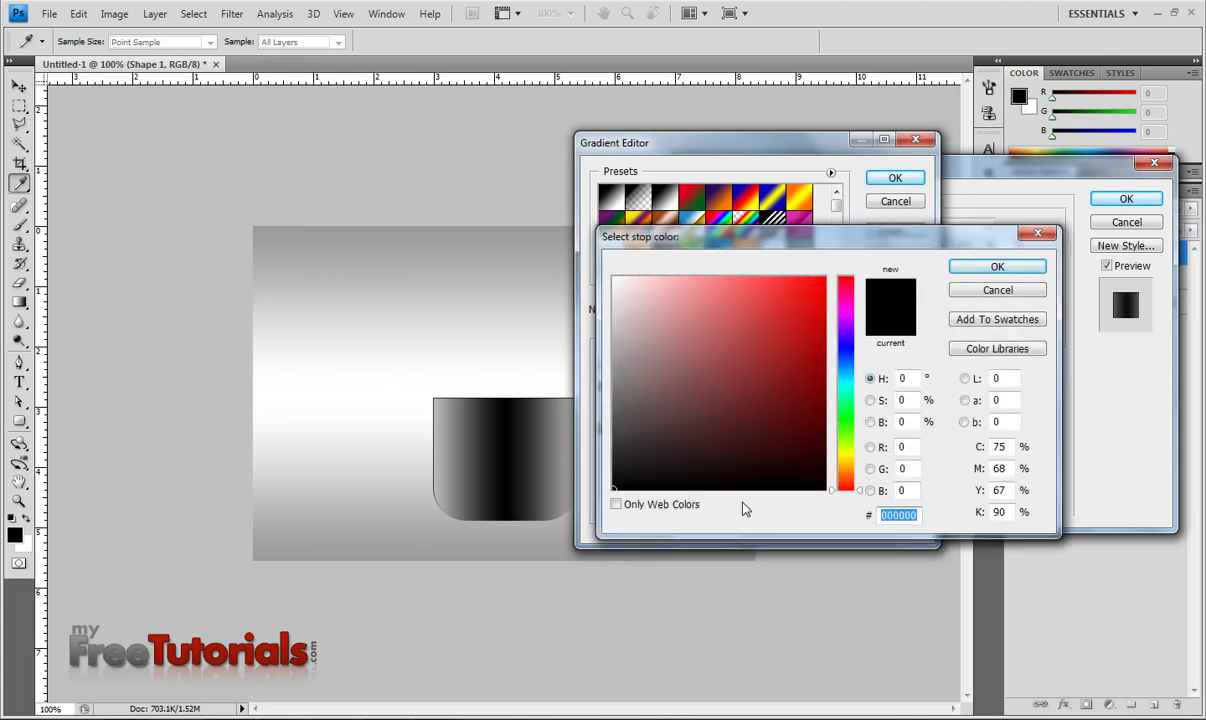
pyautogui.write('15')
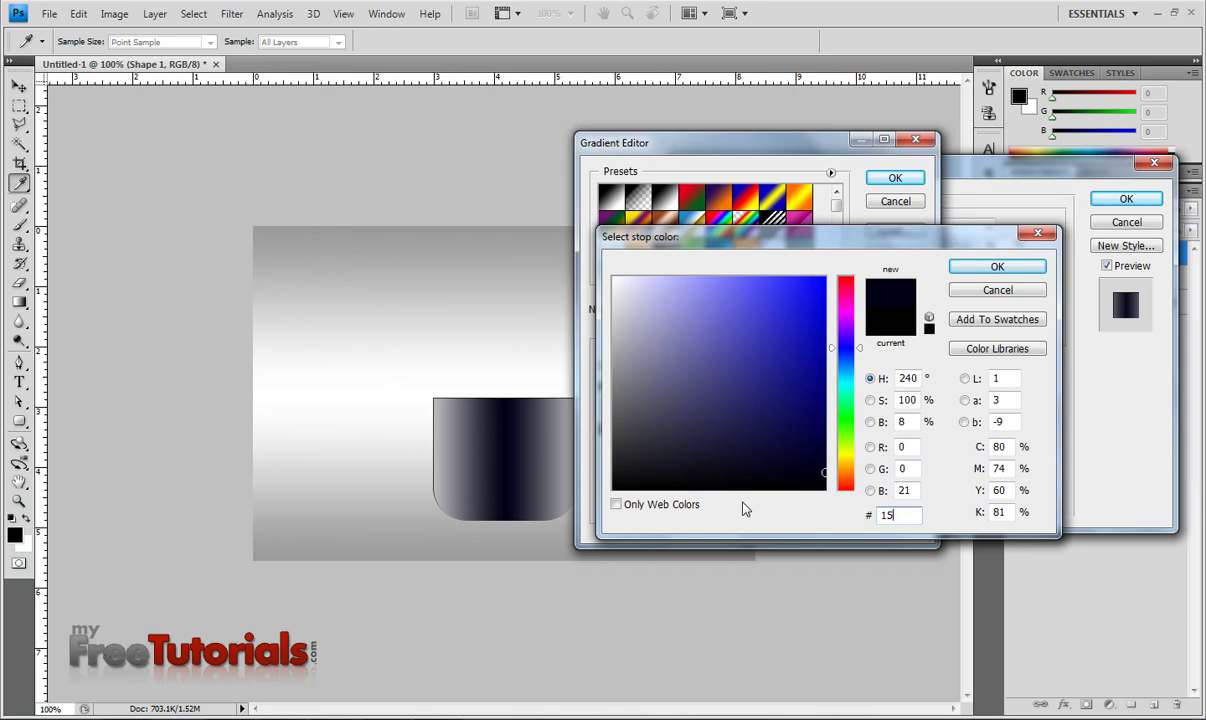
pyautogui.write('f9e')
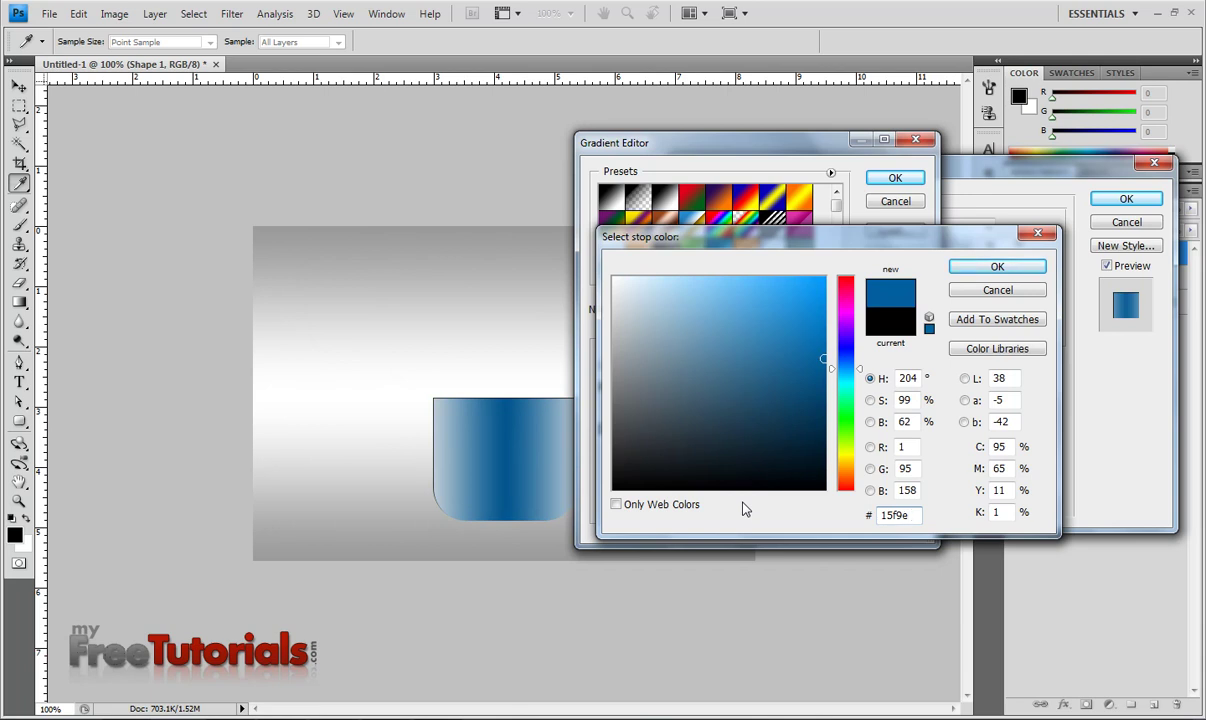
pyautogui.press('BackSpace')
pyautogui.press('BackSpace')
pyautogui.press('BackSpace')
pyautogui.press('BackSpace')
pyautogui.write('52')
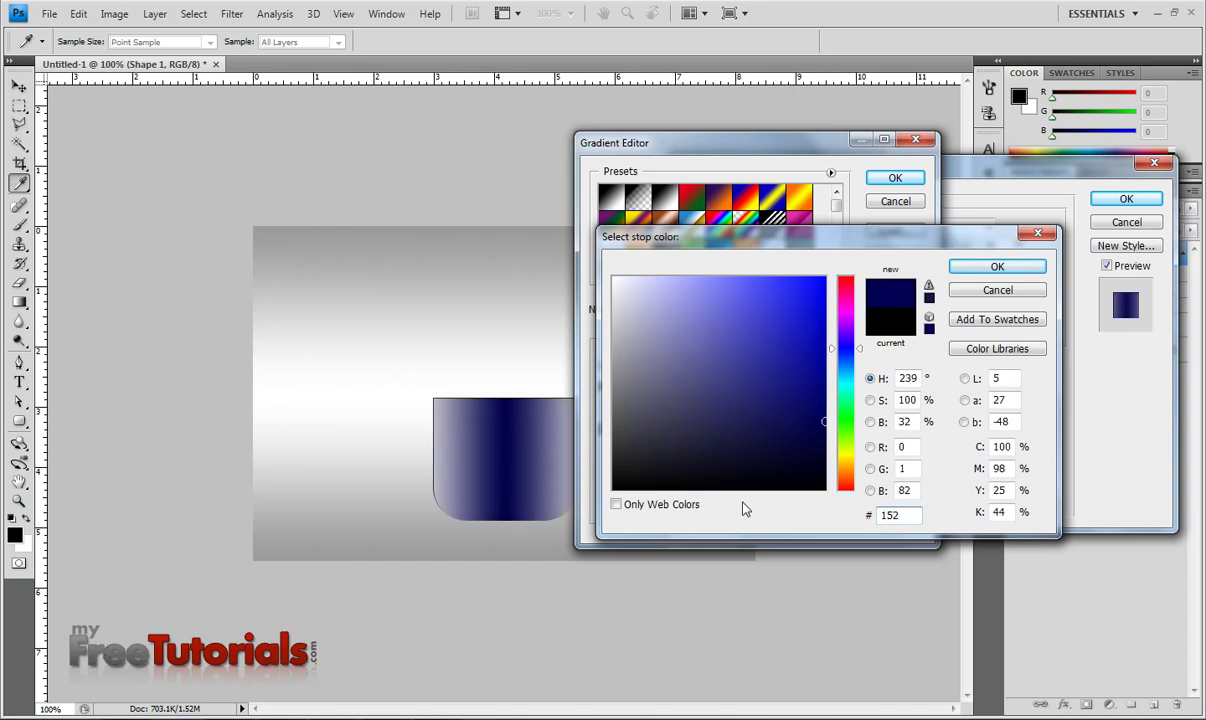
pyautogui.write('f')
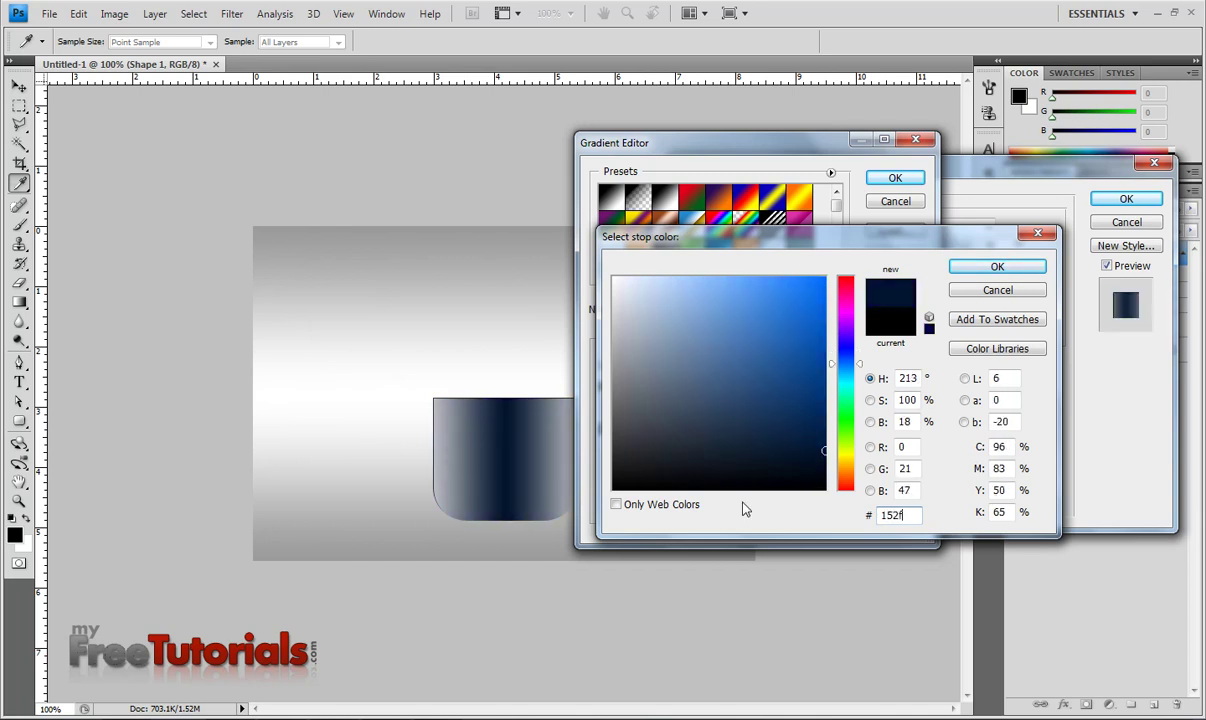
pyautogui.write('9e')
pyautogui.press('Return')
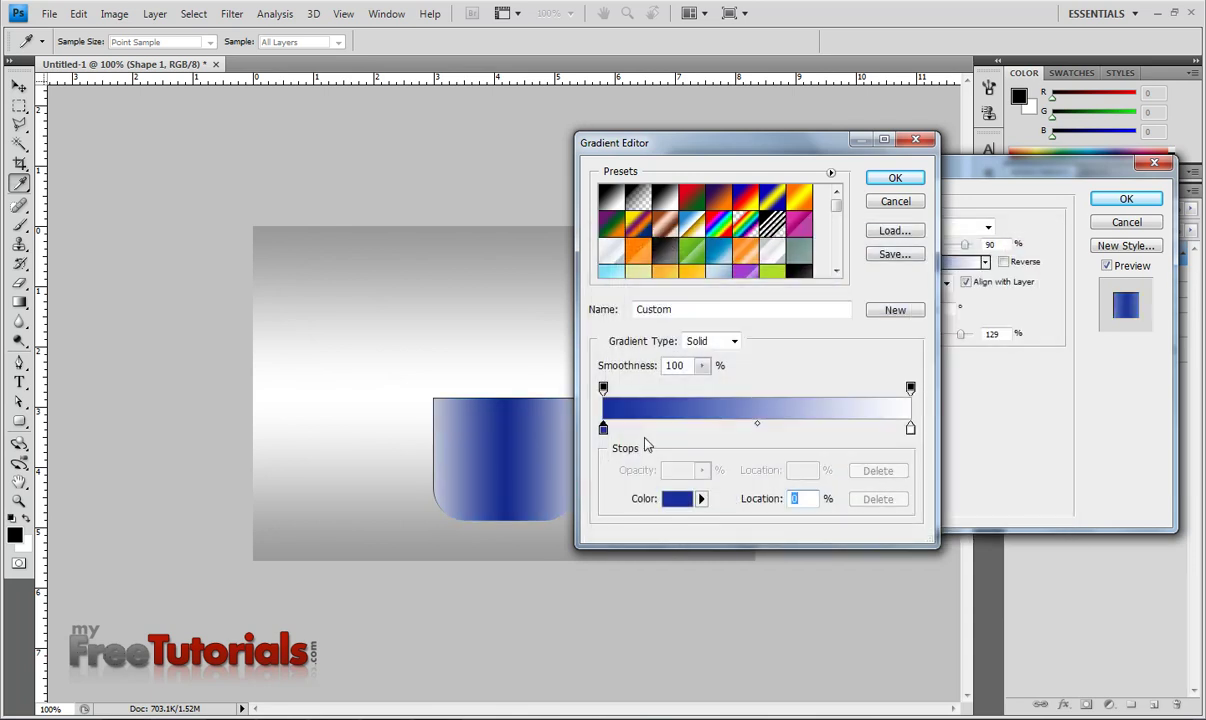
# - Add a middle stop at 50% coloured bright blue #008afd
pyautogui.moveTo(680, 432); pyautogui.dragTo(761, 429)
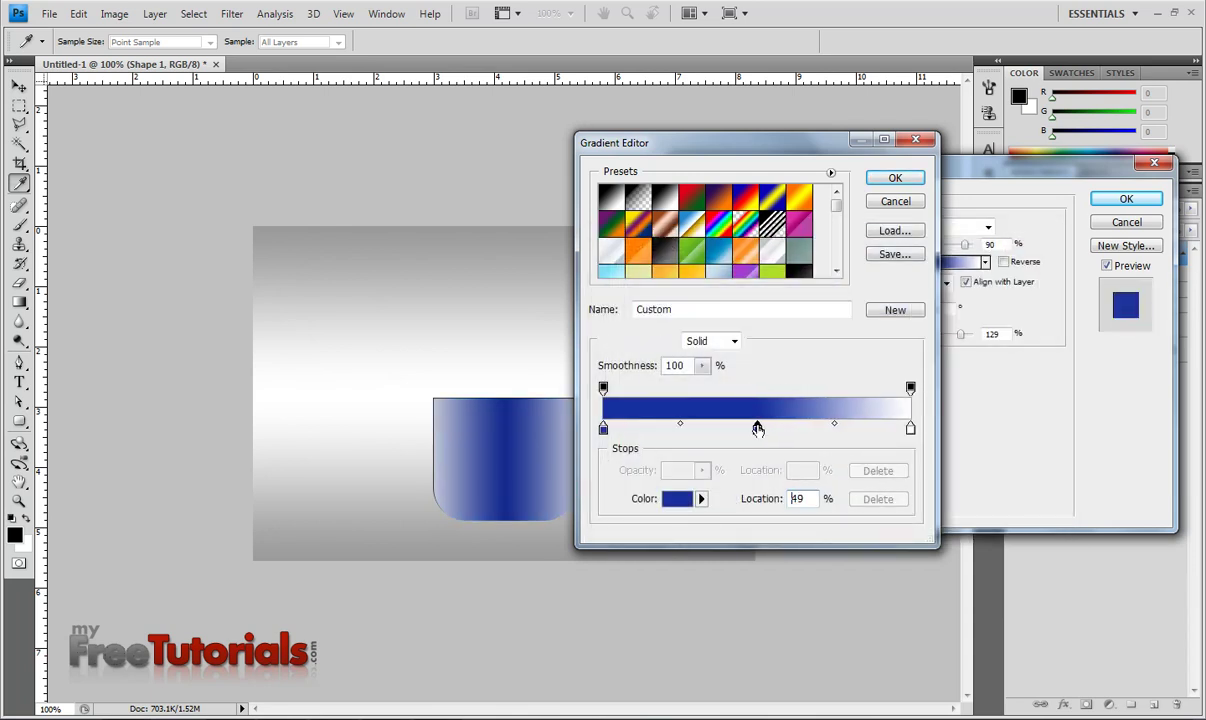
pyautogui.moveTo(761, 429); pyautogui.dragTo(756, 429)
pyautogui.click(678, 498)
pyautogui.press('Tab')
pyautogui.press('Tab')
pyautogui.press('Tab')
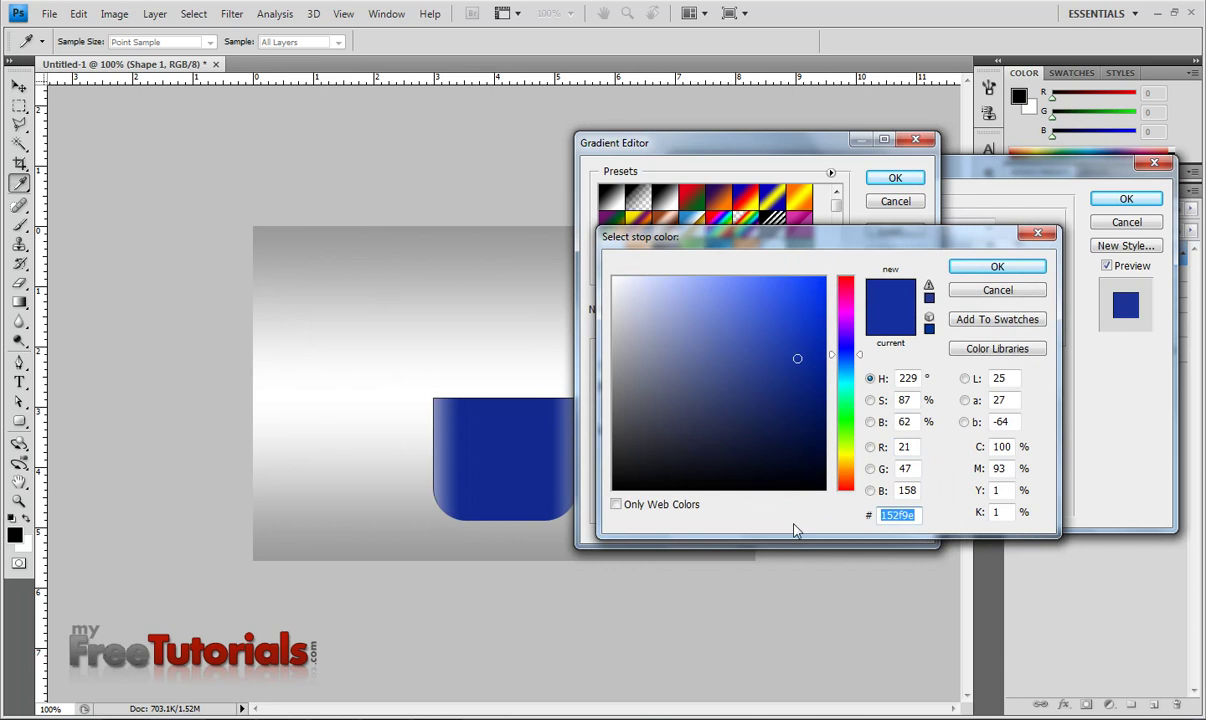
pyautogui.write('008afd')
pyautogui.press('Return')
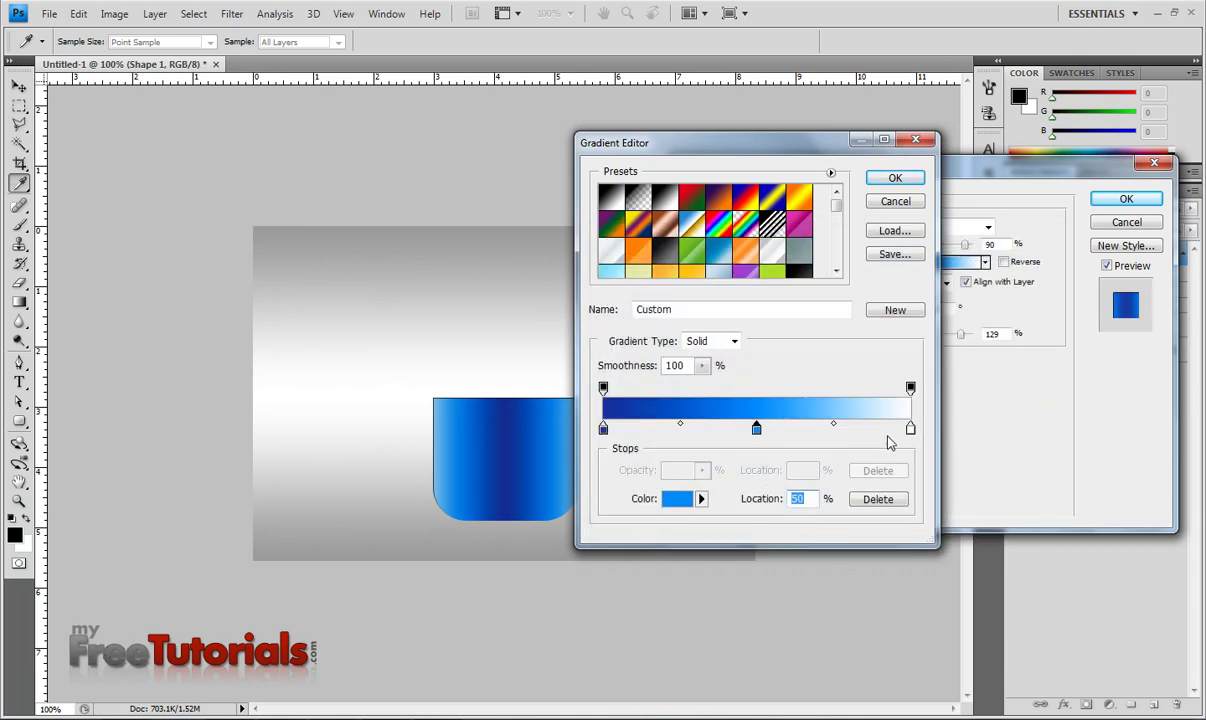
# - Set the right stop to #0947b8 and accept the blue gradient
pyautogui.click(910, 428)
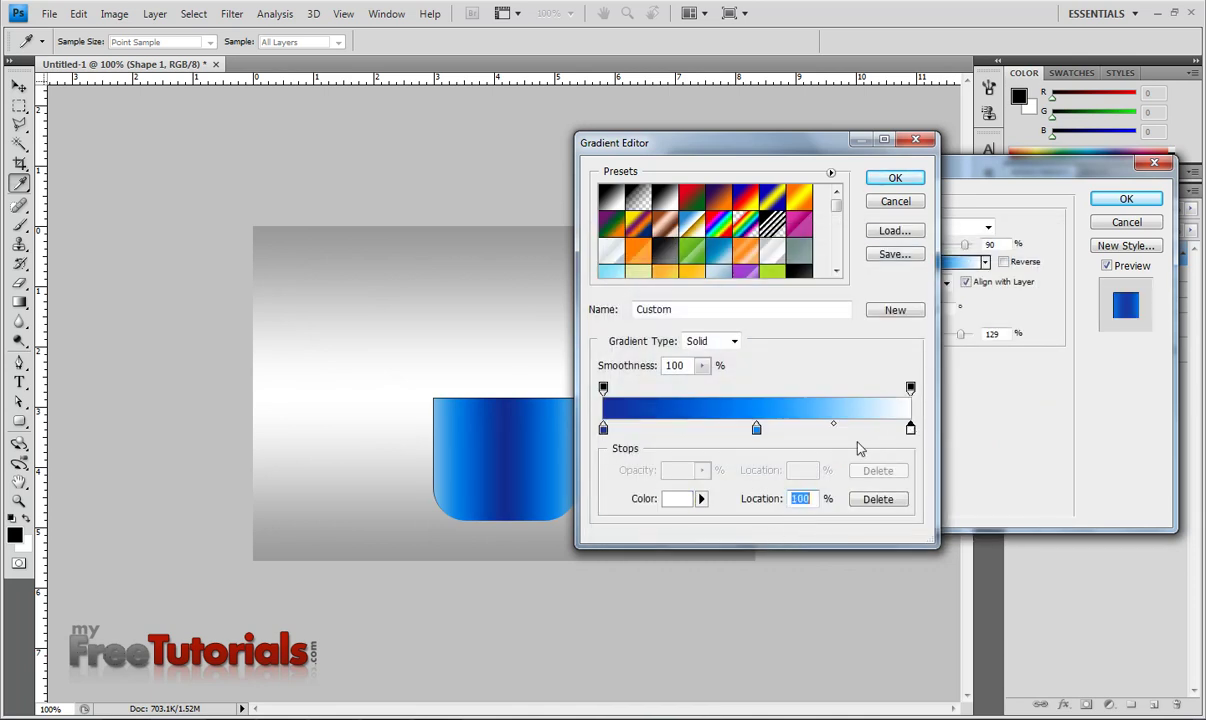
pyautogui.click(684, 499)
pyautogui.click(891, 514)
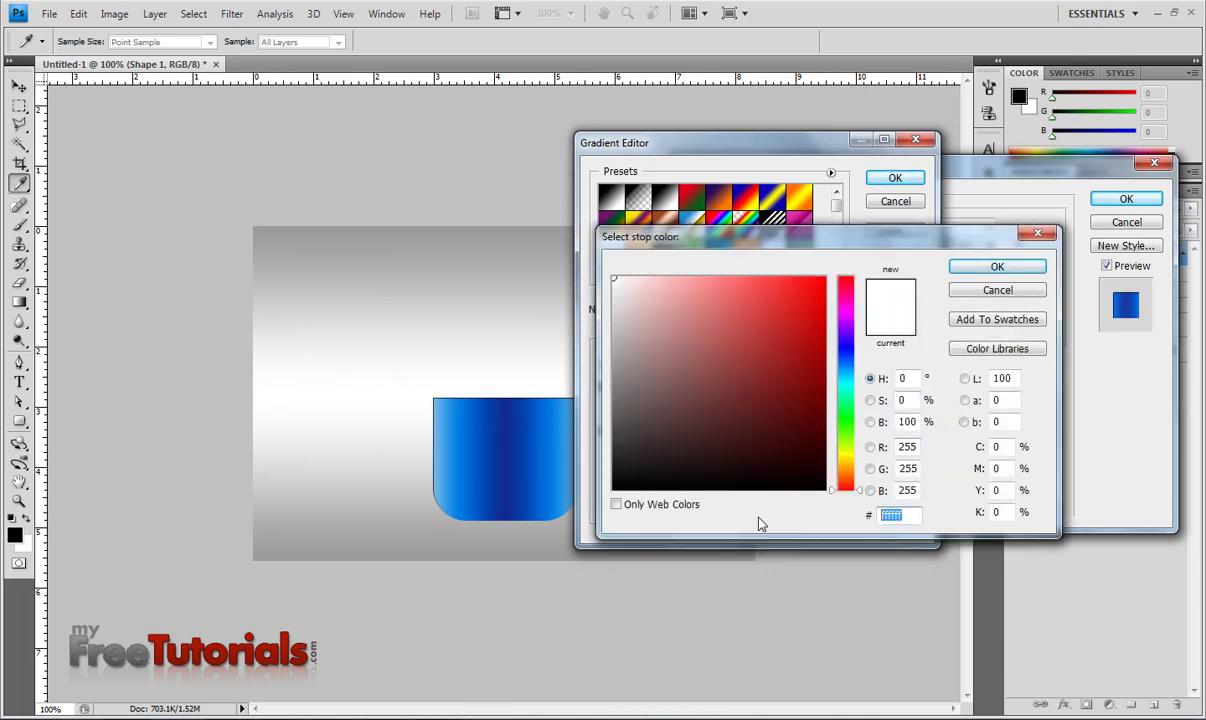
pyautogui.write('09')
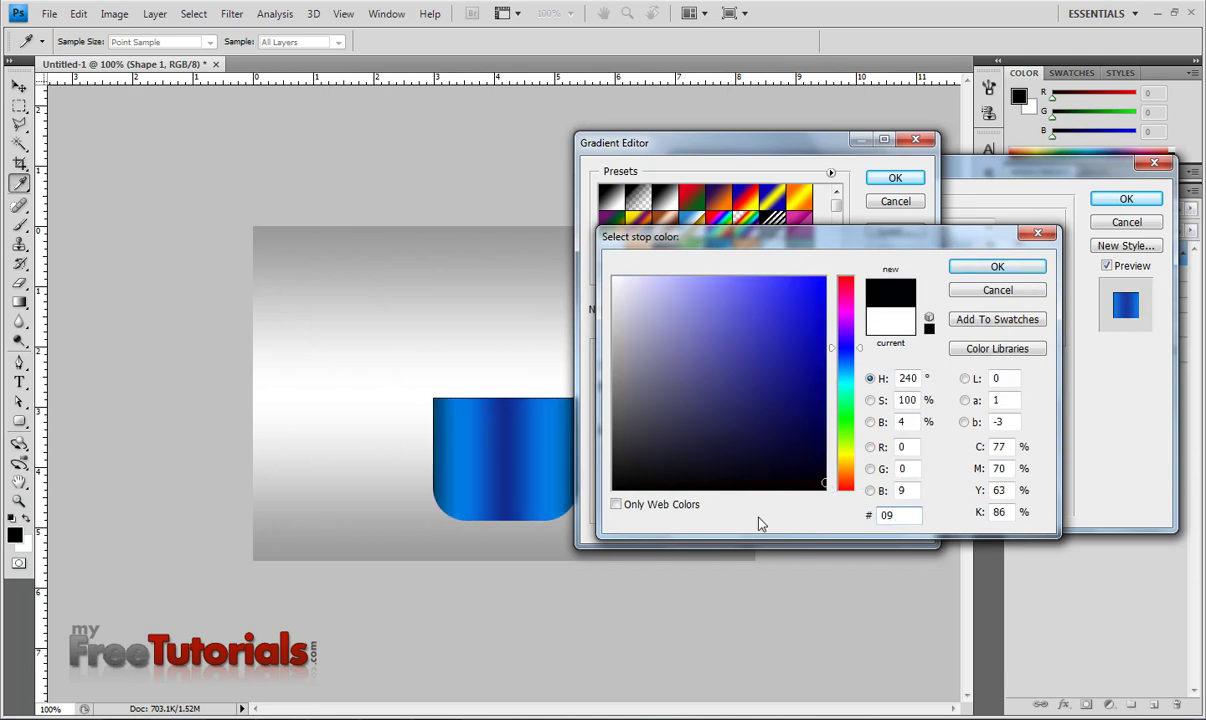
pyautogui.write('4')
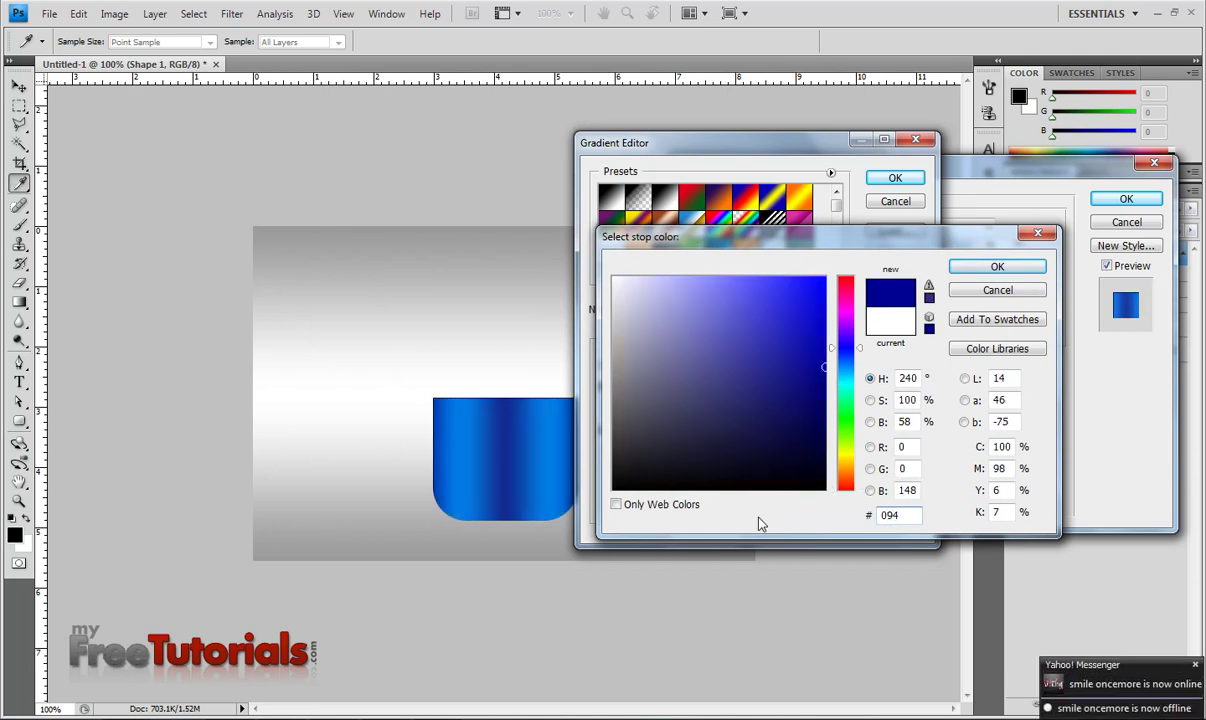
pyautogui.write('7b8')
pyautogui.press('Return')
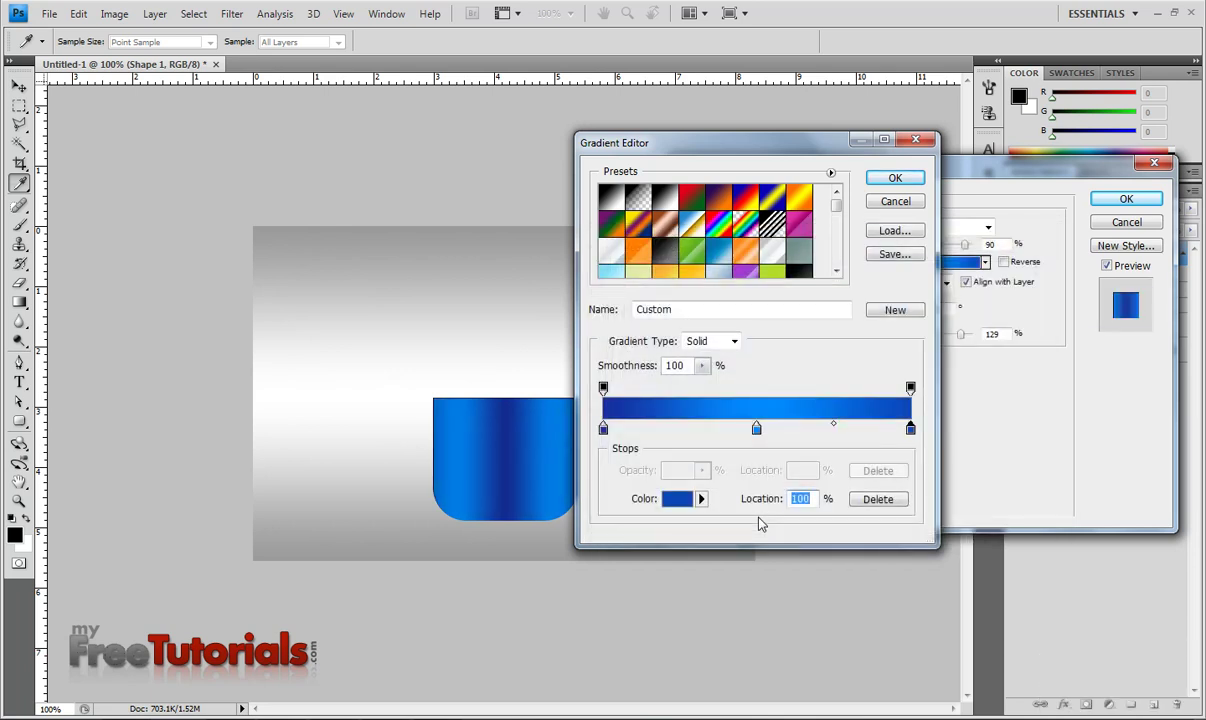
pyautogui.click(895, 177)
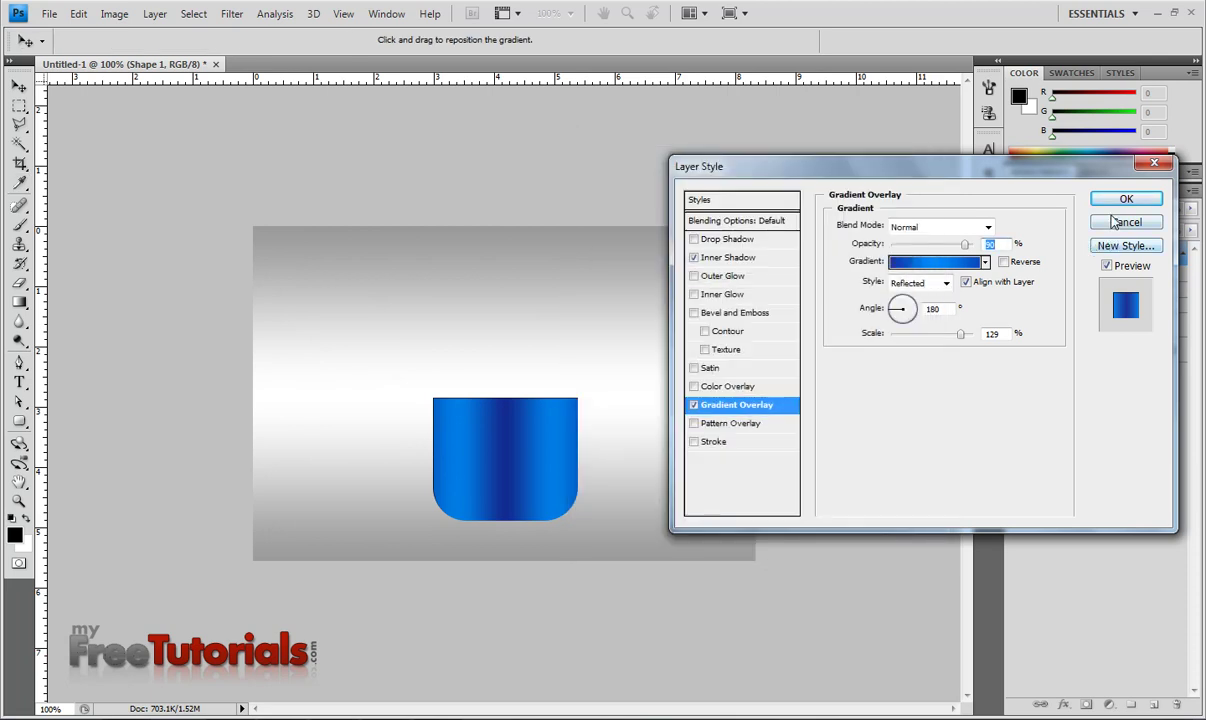
# - Add a 2 px inside stroke in #0841a7 to Shape 1 and apply the styles
pyautogui.click(730, 441)
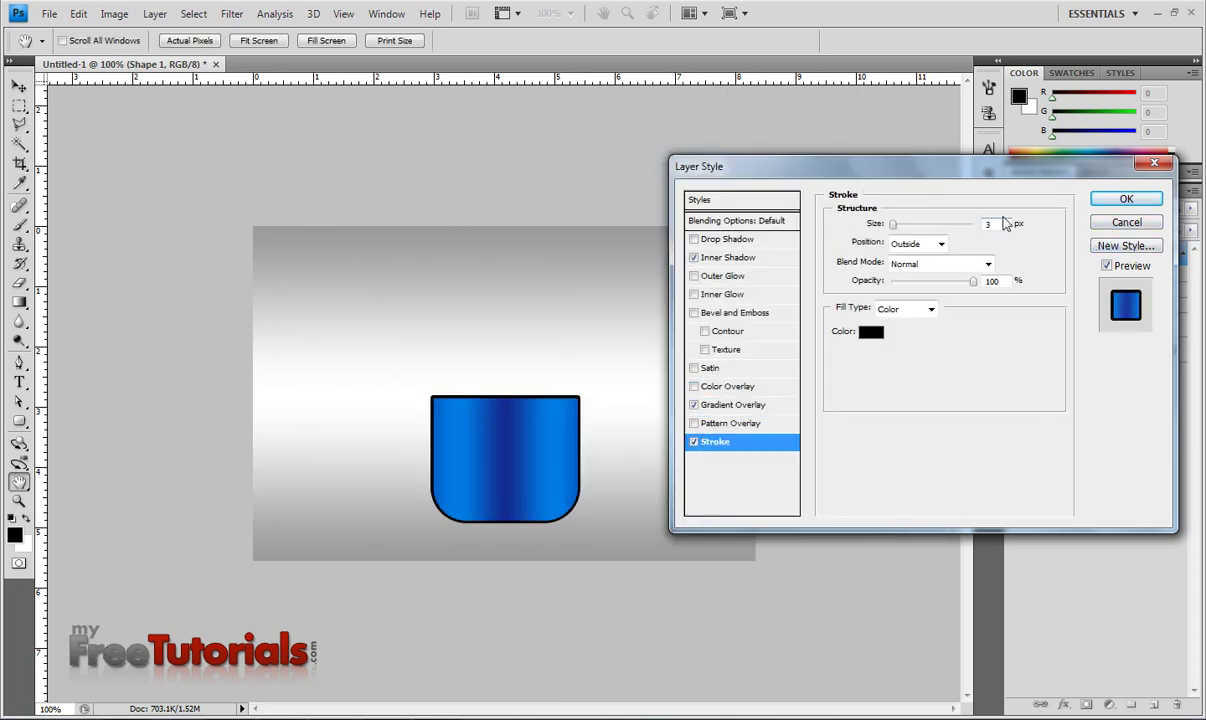
pyautogui.doubleClick(990, 223)
pyautogui.write('2')
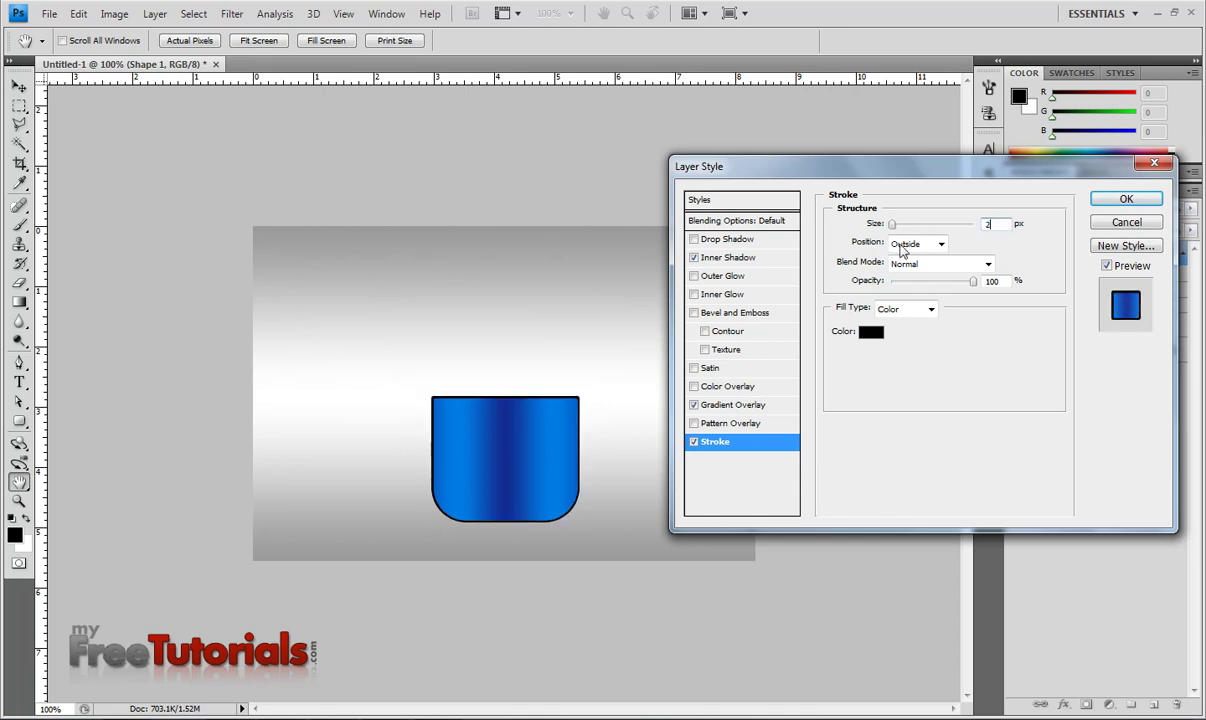
pyautogui.click(917, 243)
pyautogui.click(905, 266)
pyautogui.click(872, 338)
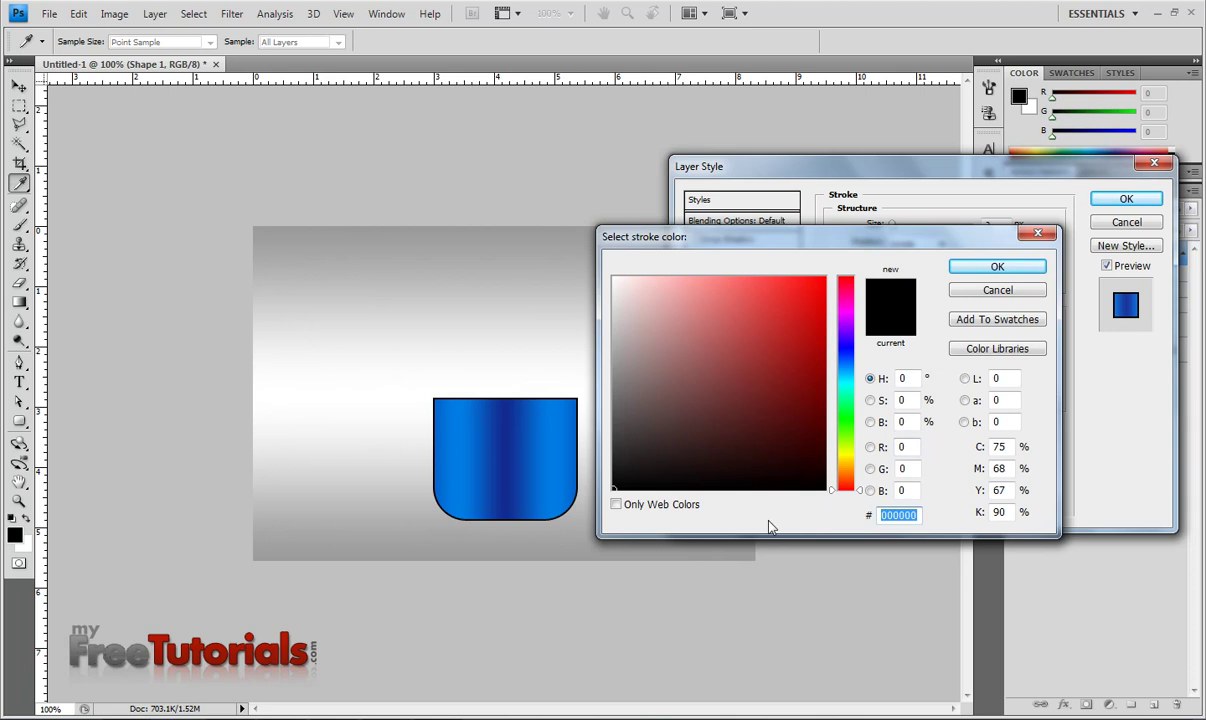
pyautogui.write('0841a7')
pyautogui.press('Return')
pyautogui.write('2')
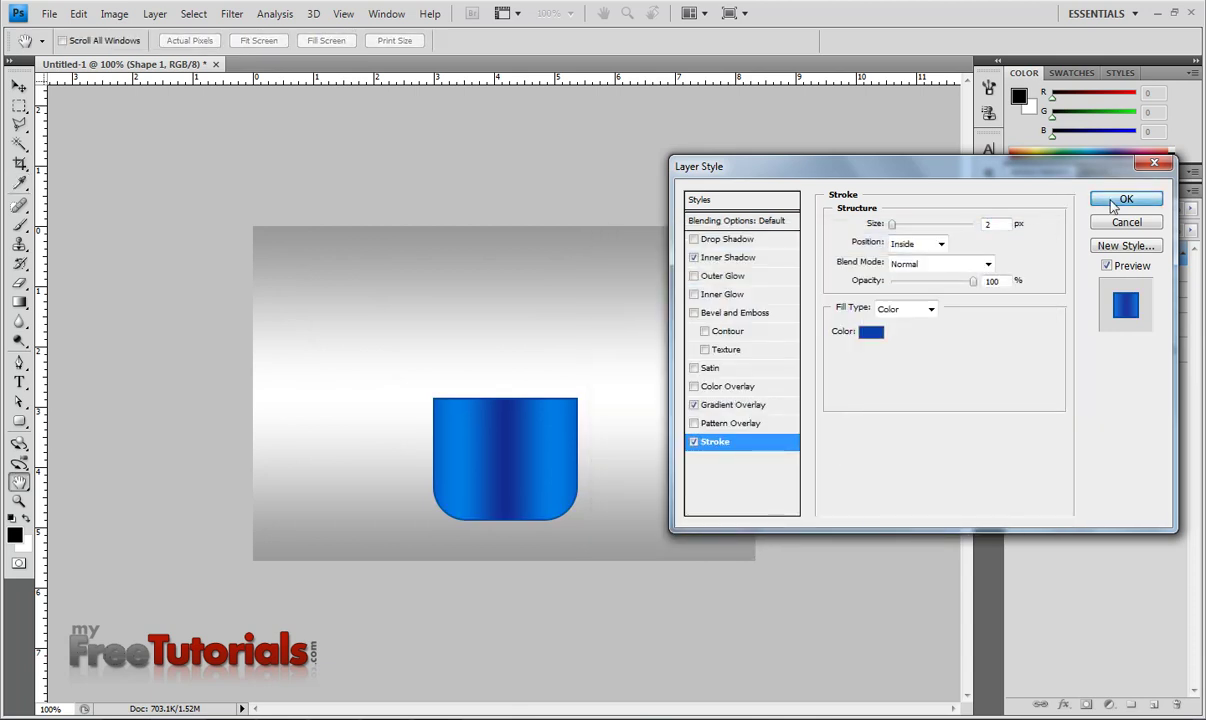
pyautogui.click(1118, 200)
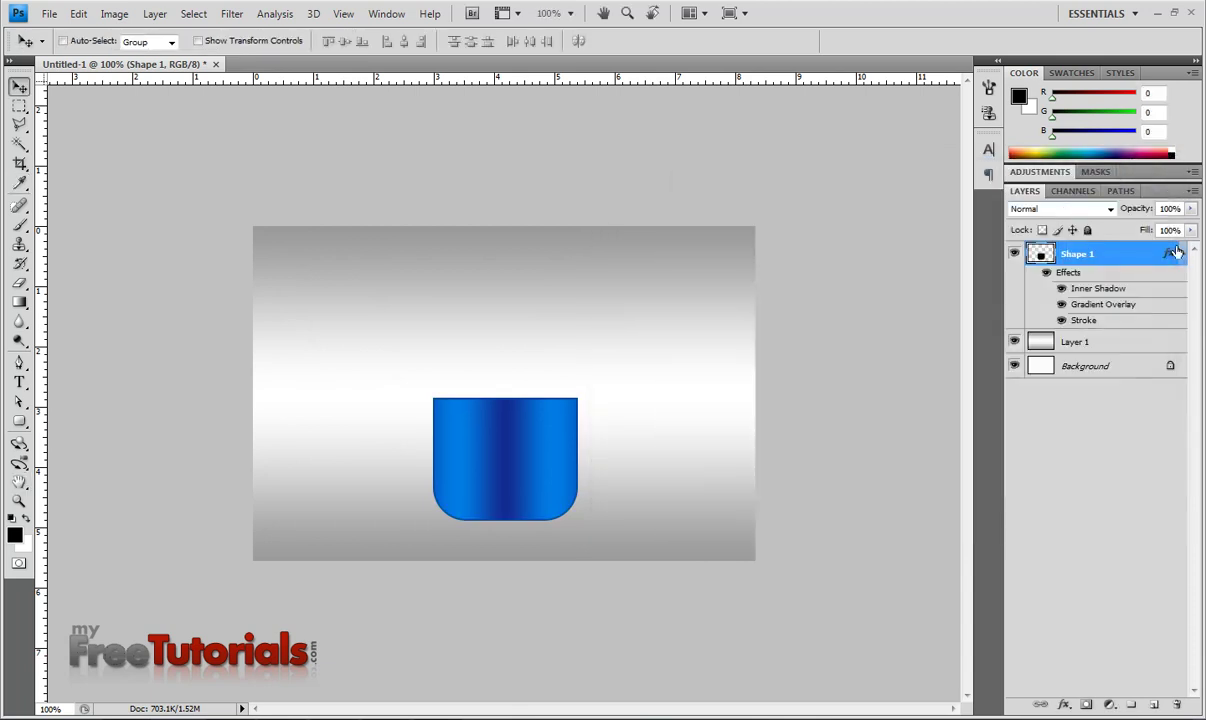
# - Draw a black rounded lid as Shape 2 above the container, aligned to two guides
pyautogui.click(1184, 253)
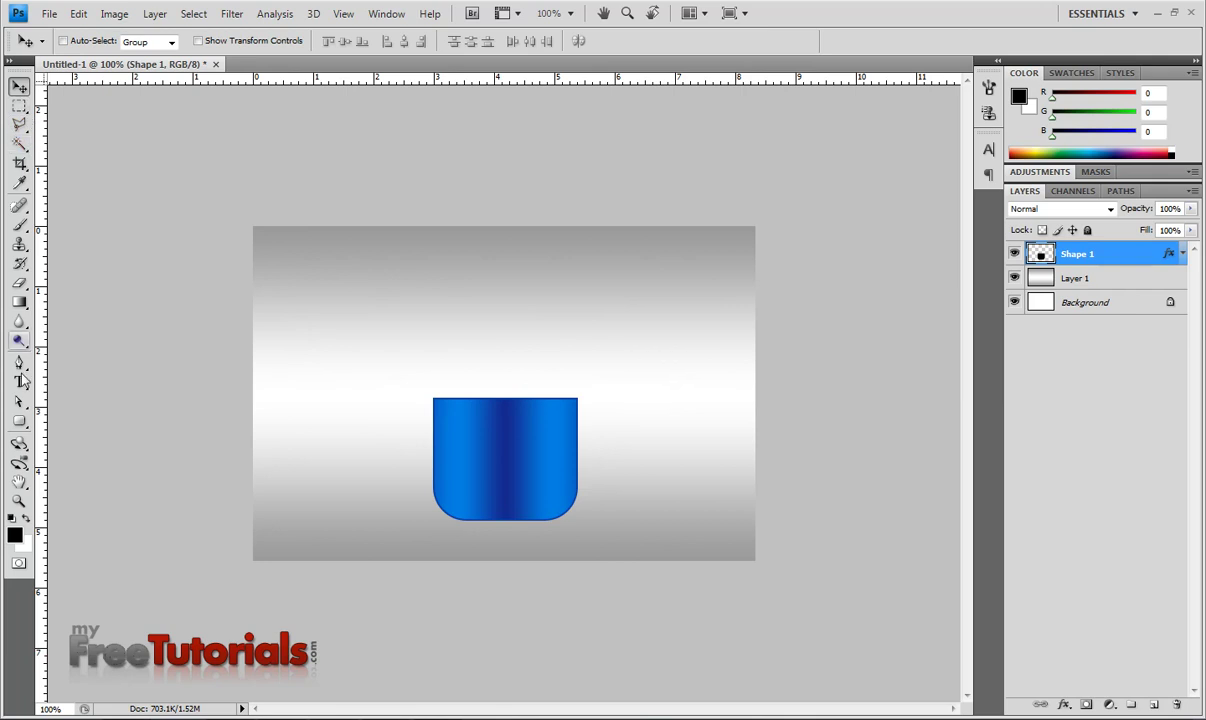
pyautogui.click(19, 421)
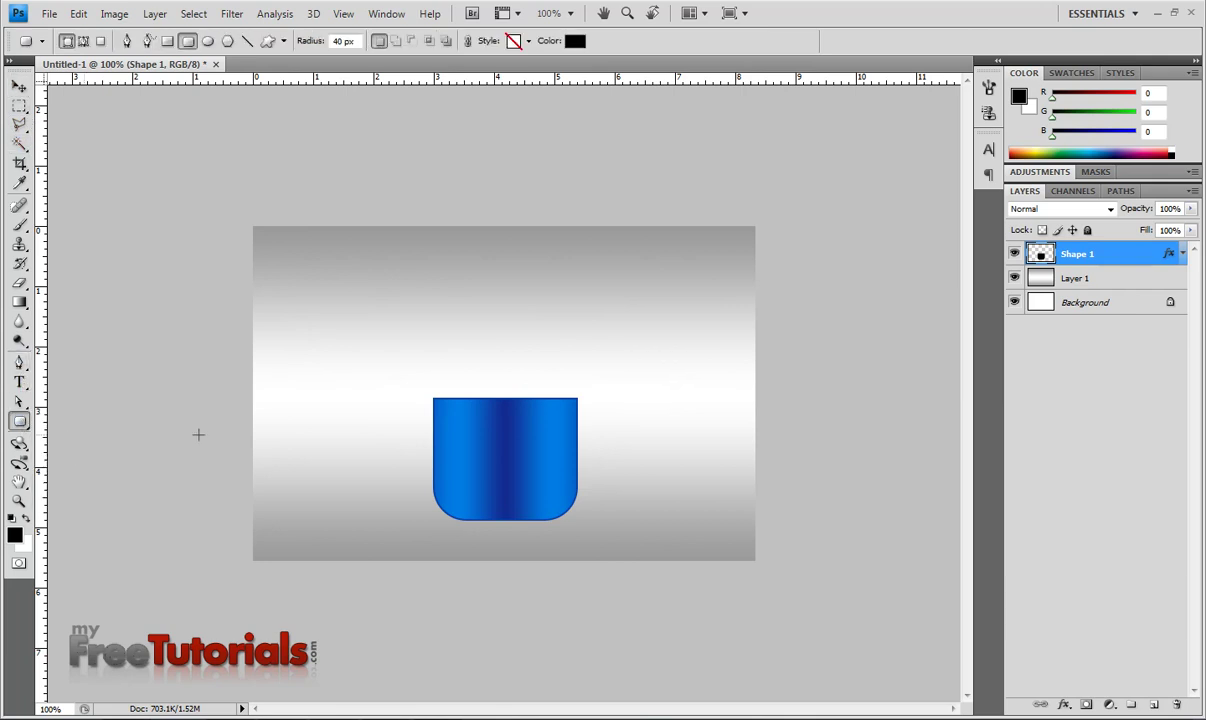
pyautogui.hotkey('ctrl', '+')
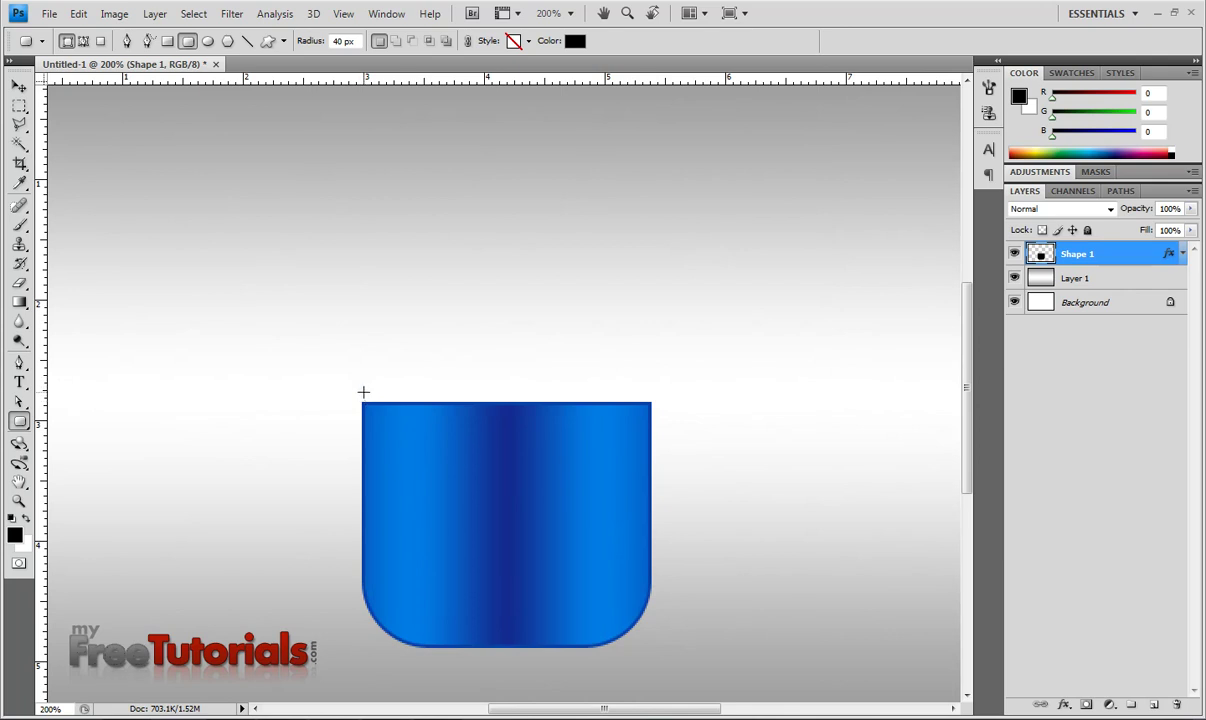
pyautogui.moveTo(42, 258); pyautogui.dragTo(355, 285)
pyautogui.moveTo(46, 285); pyautogui.dragTo(650, 299)
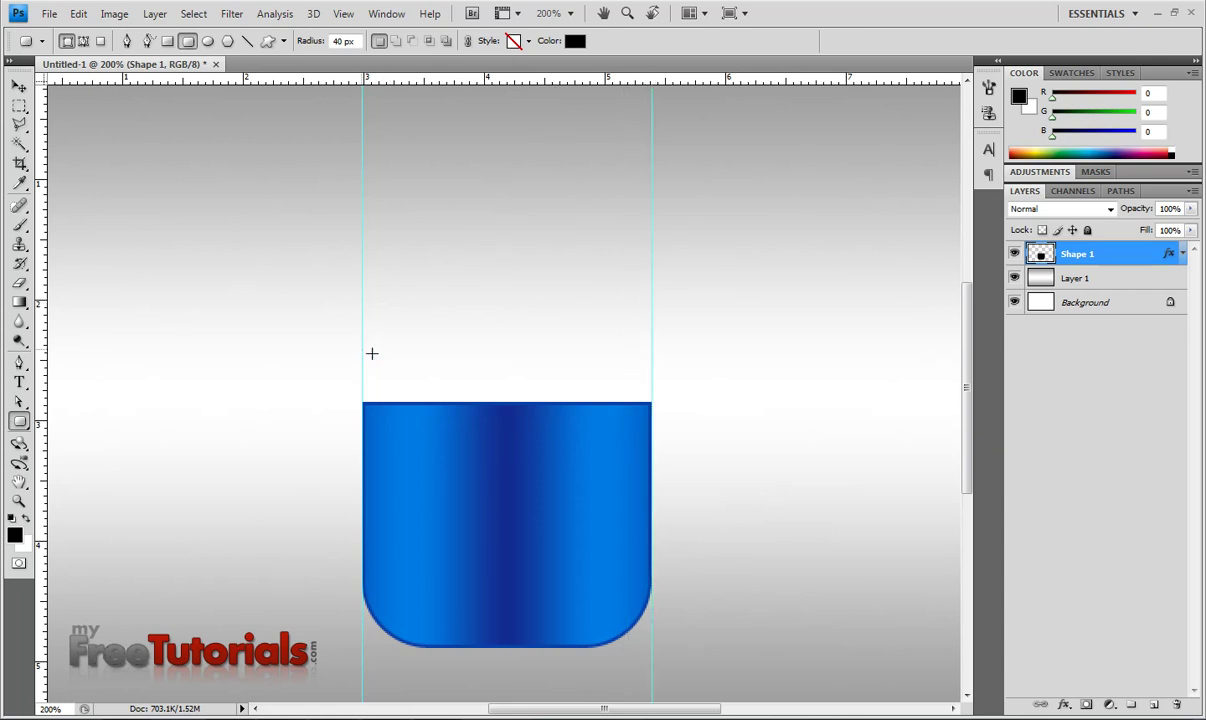
pyautogui.moveTo(363, 350); pyautogui.dragTo(650, 407)
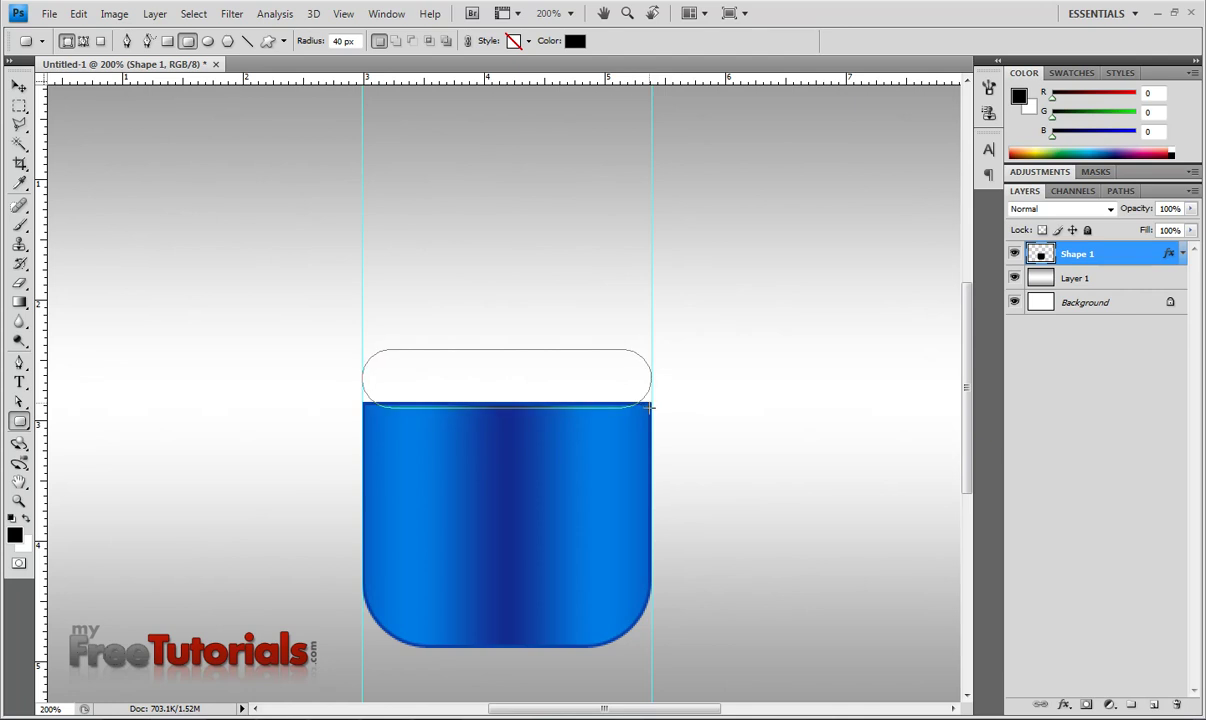
pyautogui.moveTo(648, 407); pyautogui.dragTo(650, 407)
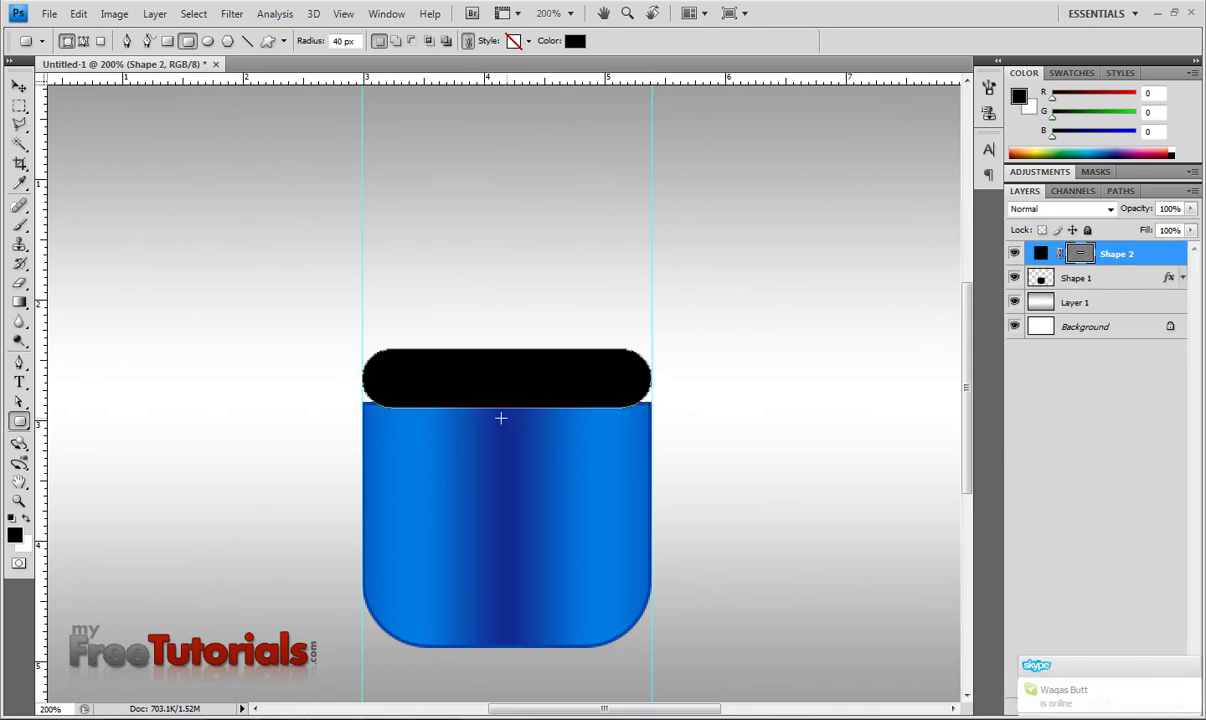
# - Nudge the lid down onto the container and remove both guides
pyautogui.hotkey('ctrl', '-')
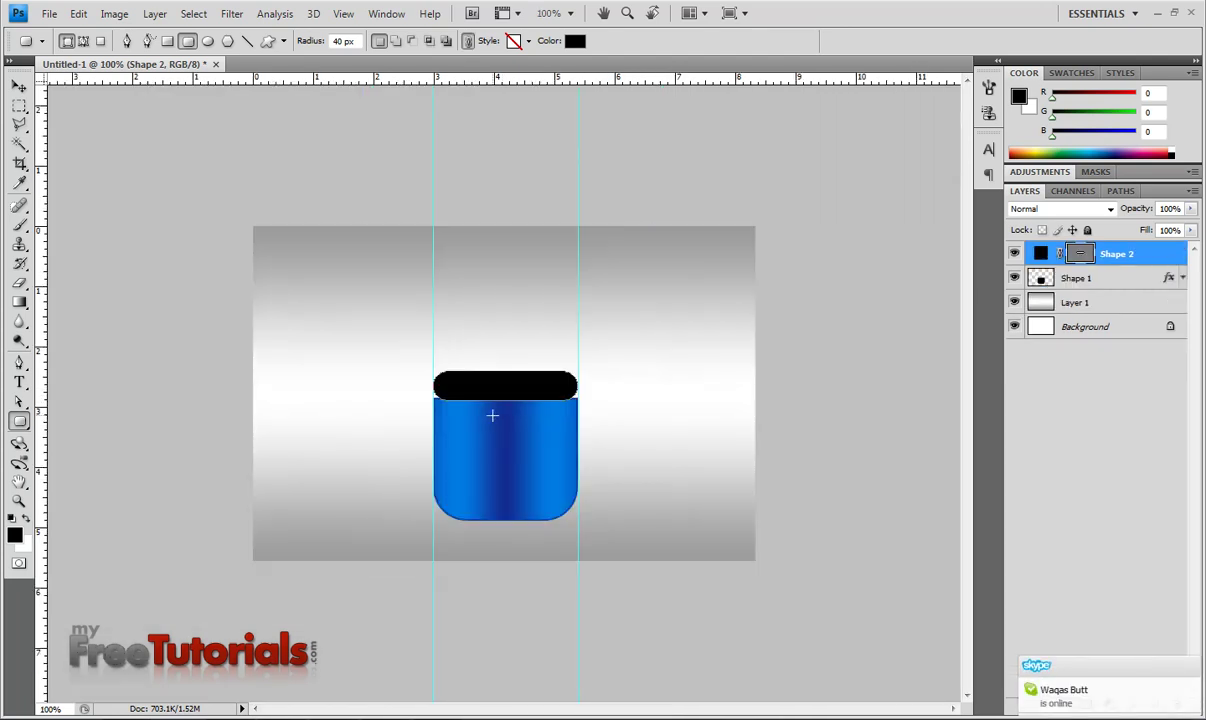
pyautogui.press('v')
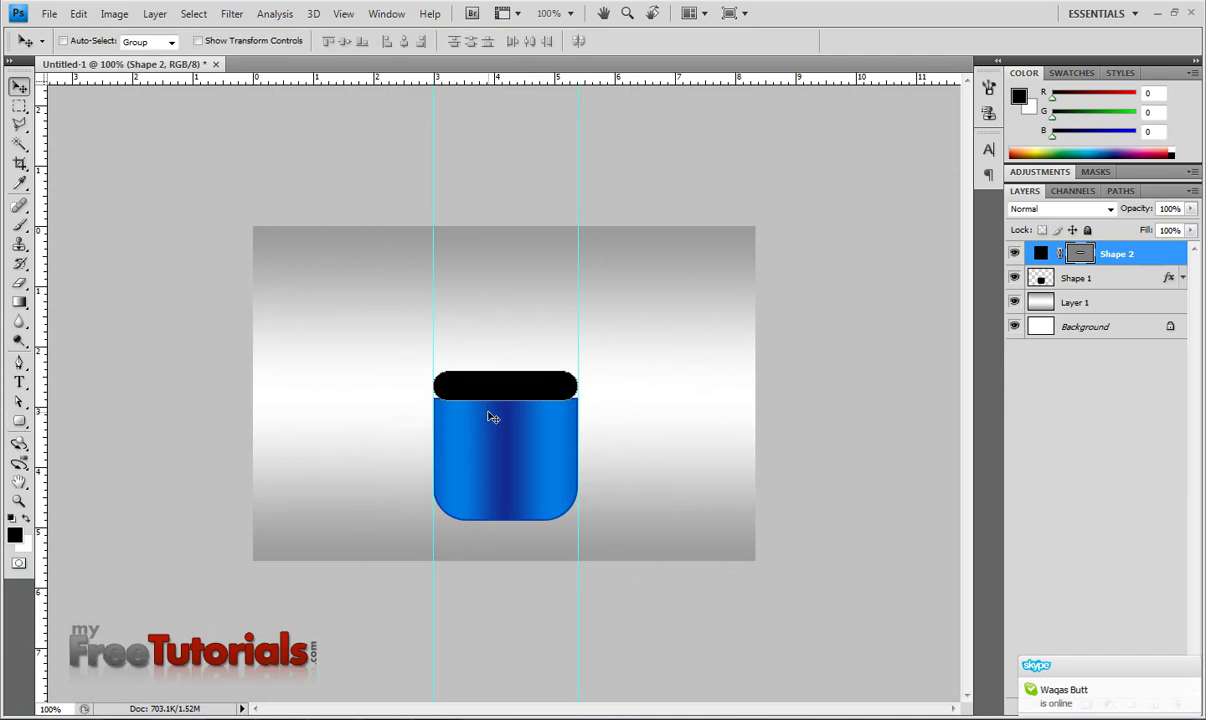
pyautogui.press('Down')
pyautogui.press('Down')
pyautogui.press('Down')
pyautogui.press('Down')
pyautogui.press('Down')
pyautogui.press('Down')
pyautogui.press('Down')
pyautogui.press('Down')
pyautogui.press('Down')
pyautogui.press('Down')
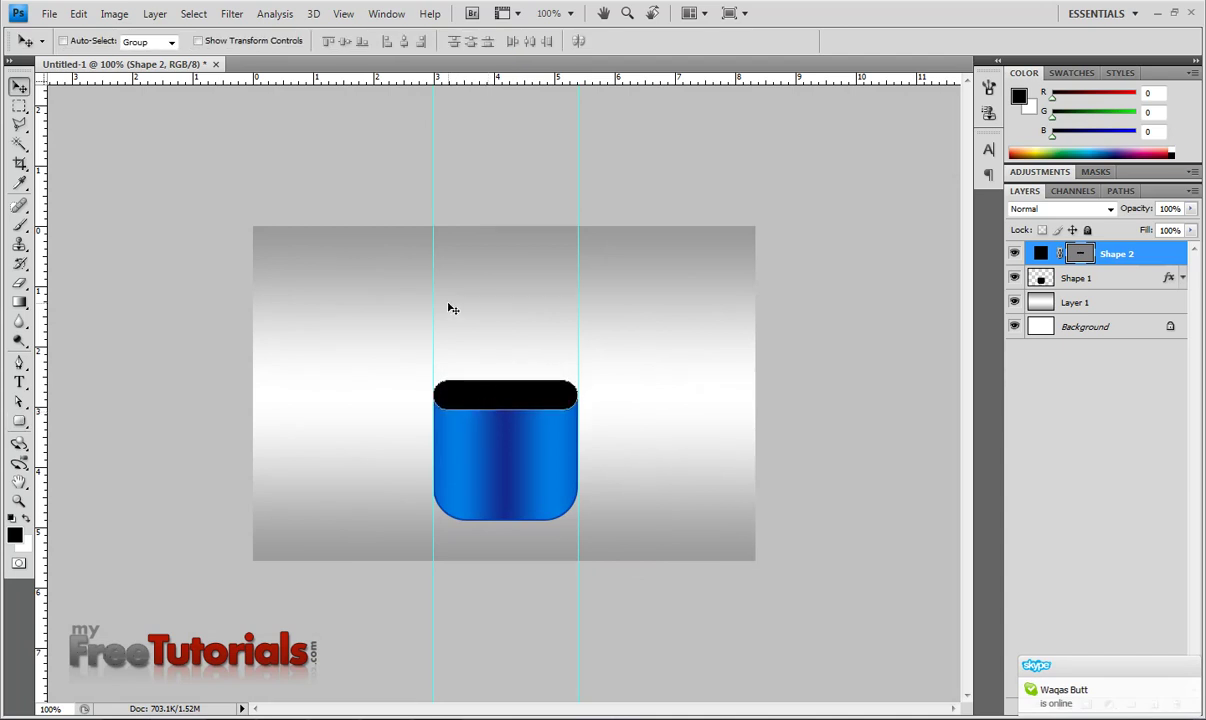
pyautogui.moveTo(10, 280); pyautogui.dragTo(10, 280)
pyautogui.moveTo(579, 302); pyautogui.dragTo(20, 308)
pyautogui.hotkey('ctrl', '+')
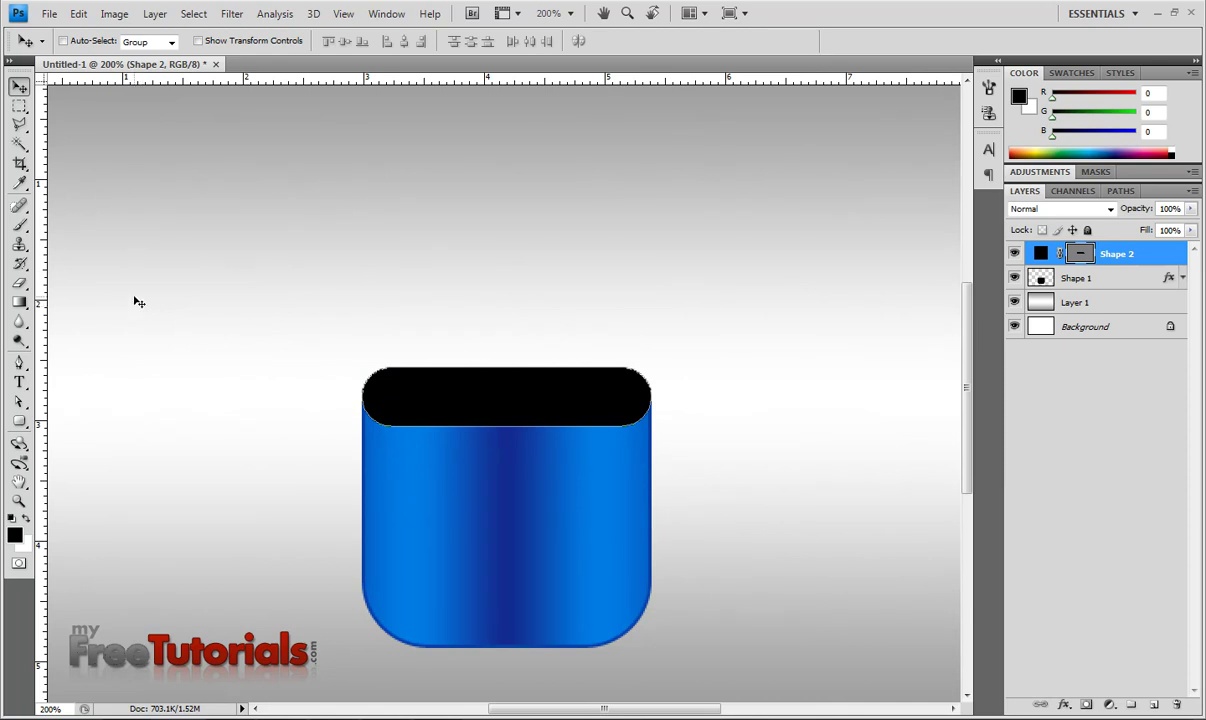
pyautogui.hotkey('ctrl', '-')
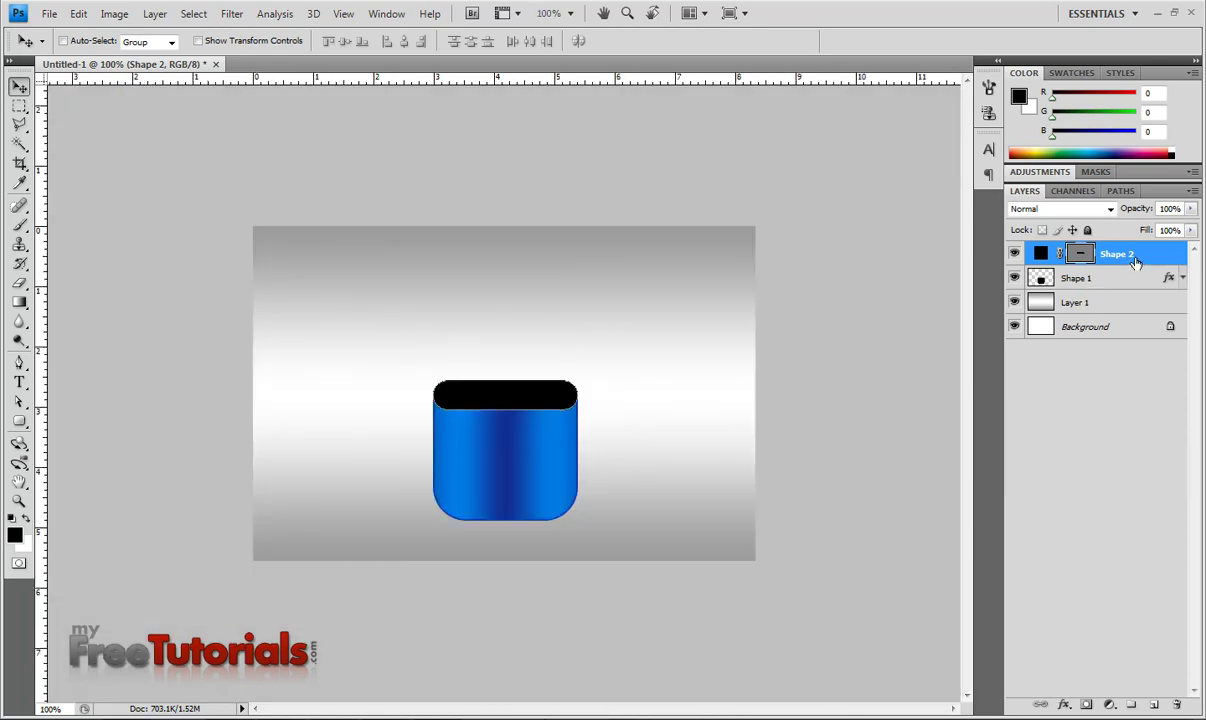
# - Rasterize Shape 2 and add a gradient overlay at 90% opacity and 75% scale
pyautogui.rightClick(1110, 254)
pyautogui.click(1106, 399)
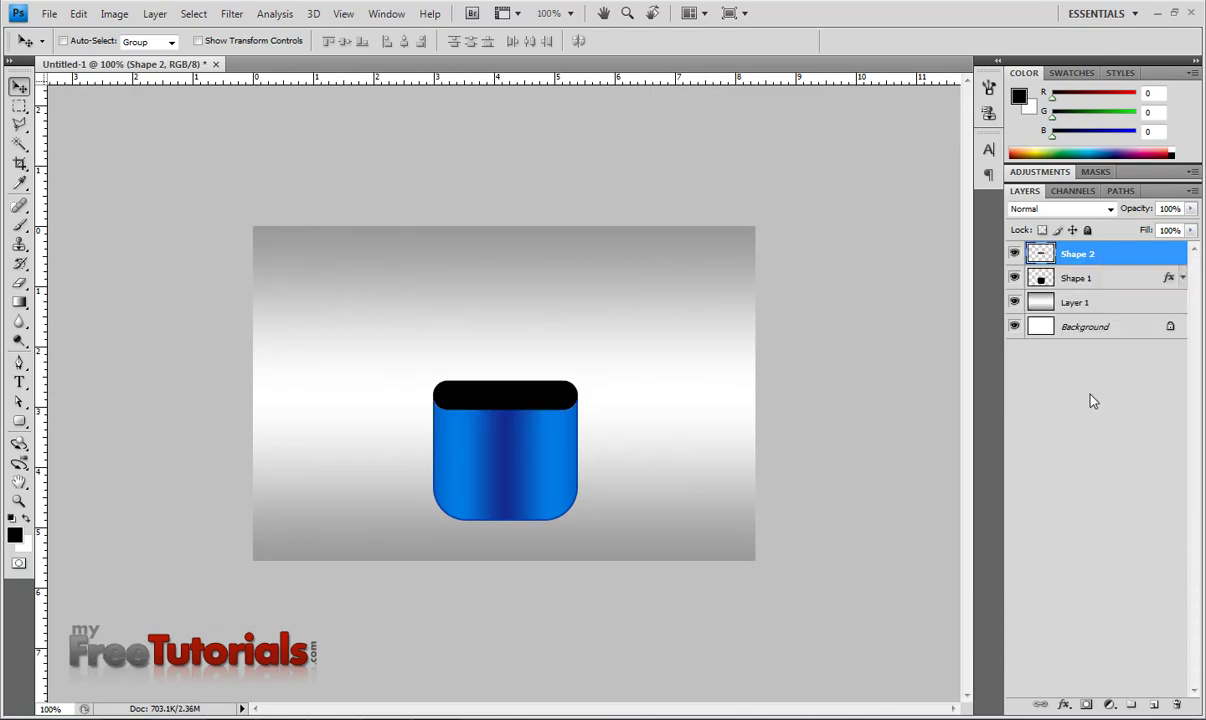
pyautogui.rightClick(1127, 255)
pyautogui.click(1026, 272)
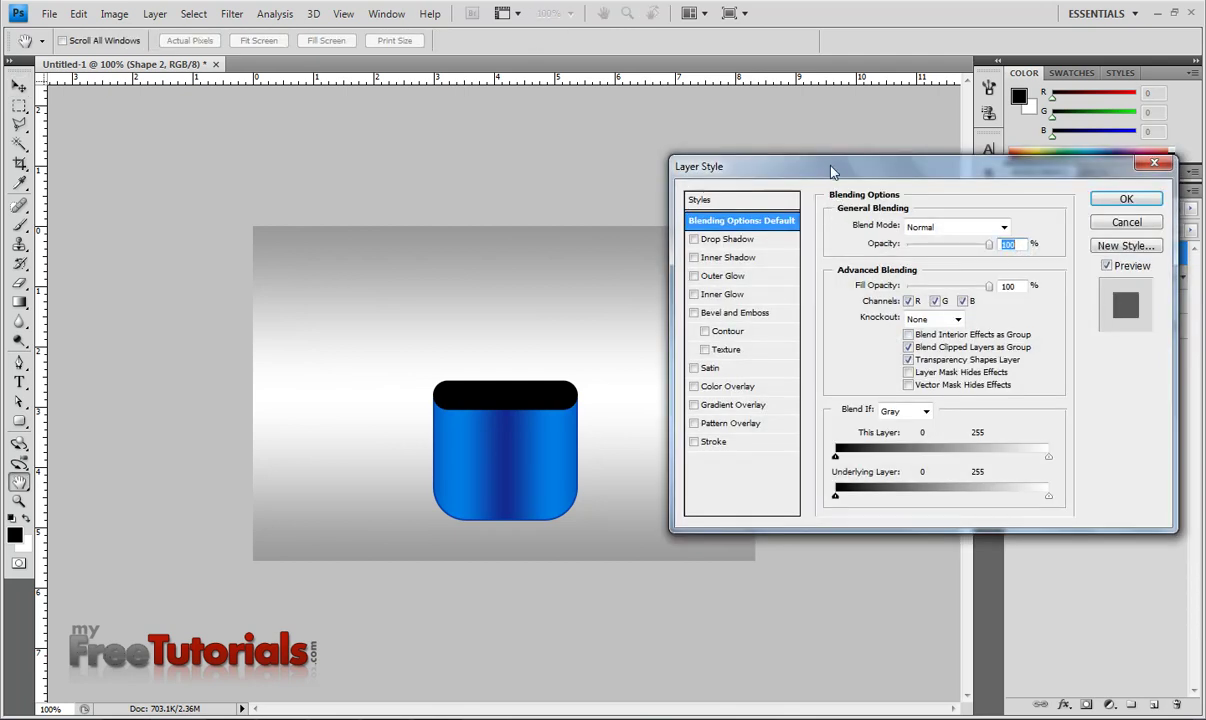
pyautogui.moveTo(782, 164); pyautogui.dragTo(698, 177)
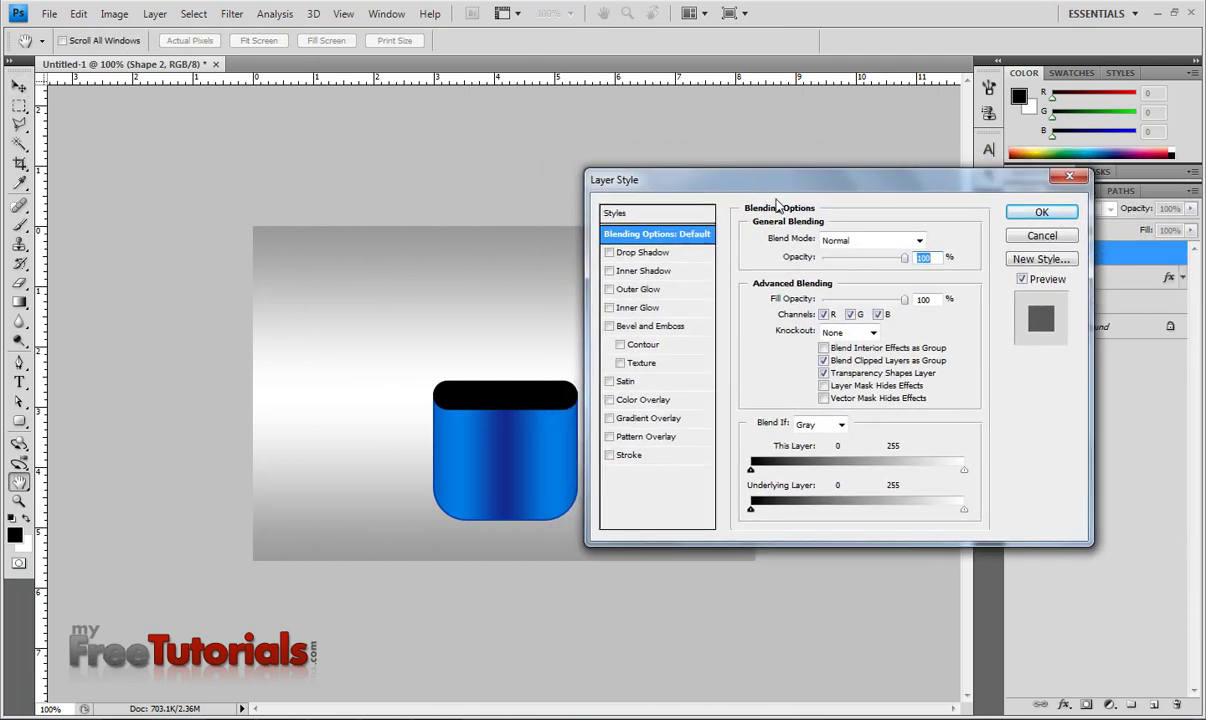
pyautogui.click(660, 418)
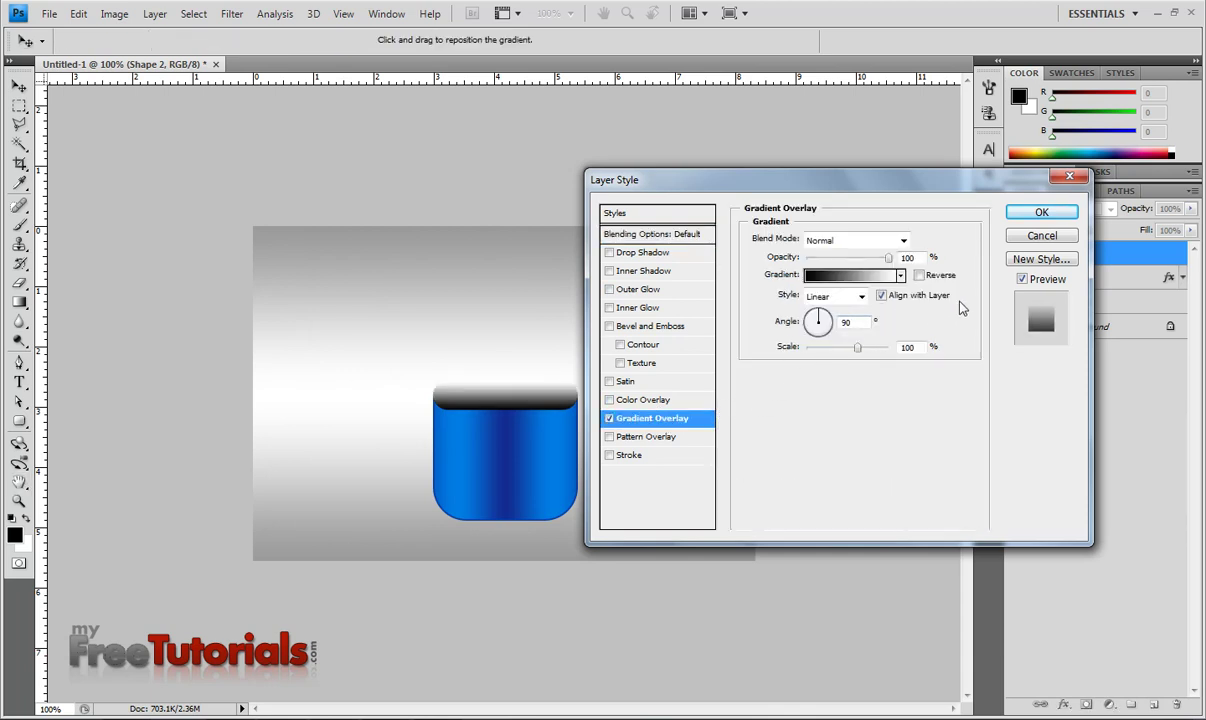
pyautogui.doubleClick(917, 257)
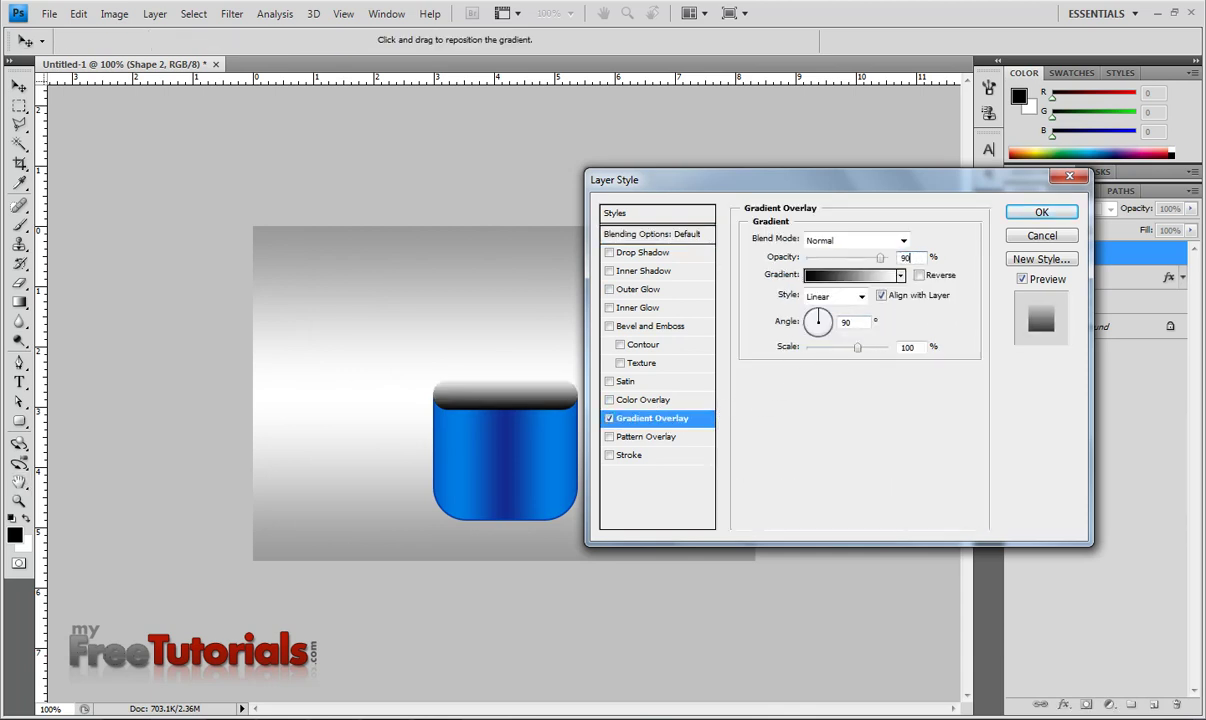
pyautogui.write('90')
pyautogui.doubleClick(919, 348)
pyautogui.write('5')
# - Set the lid gradient's stops to #008aff and #0947b8 and accept it
pyautogui.click(850, 275)
pyautogui.click(603, 428)
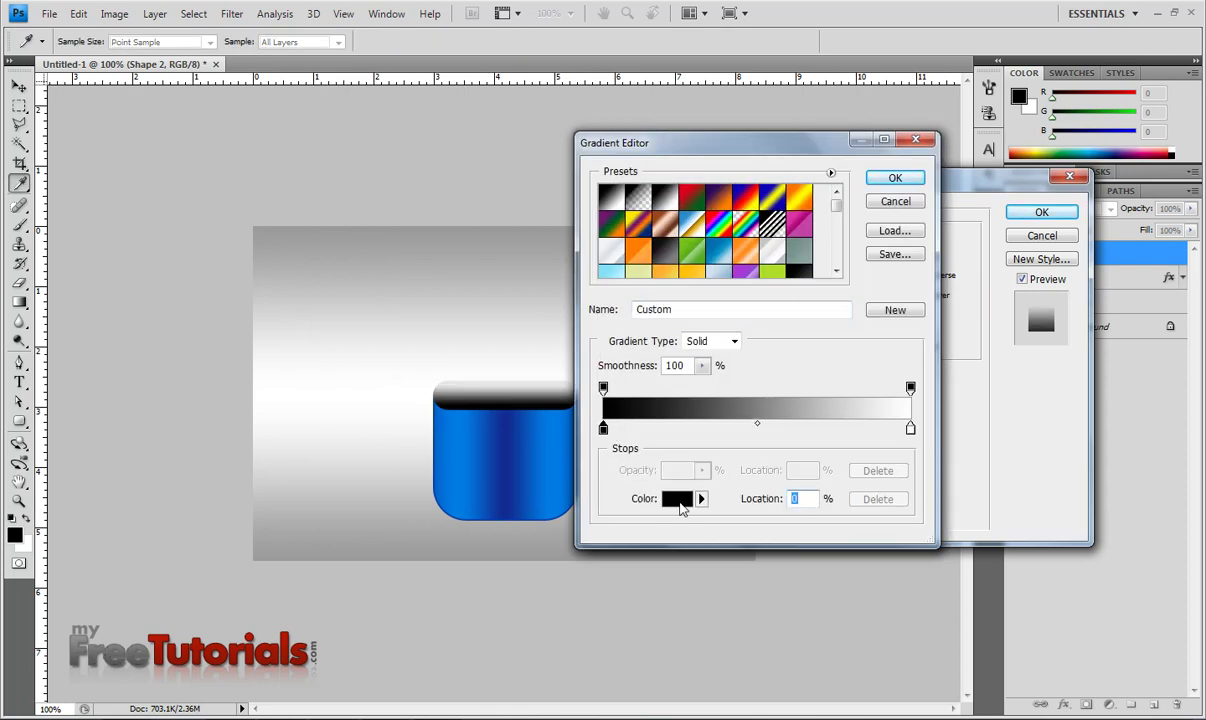
pyautogui.click(678, 500)
pyautogui.doubleClick(905, 515)
pyautogui.press('BackSpace')
pyautogui.write('008')
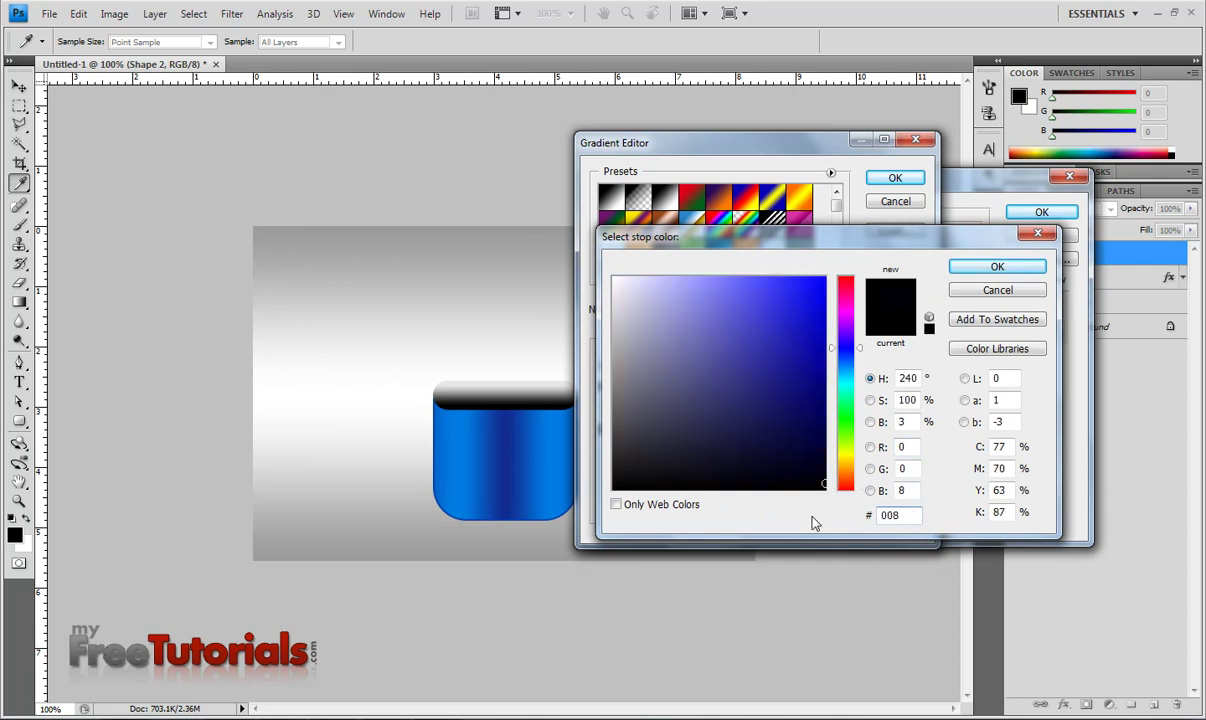
pyautogui.write('aff')
pyautogui.press('Return')
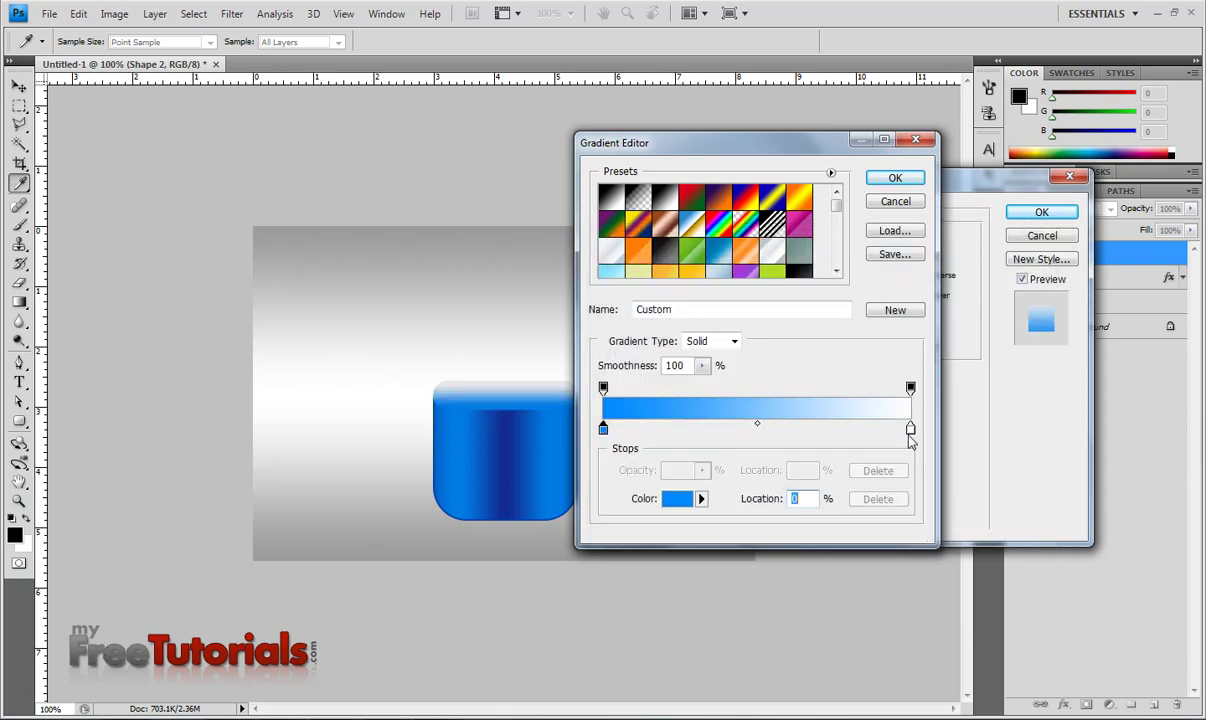
pyautogui.click(908, 428)
pyautogui.click(679, 498)
pyautogui.click(910, 514)
pyautogui.write('0947b8')
pyautogui.press('Return')
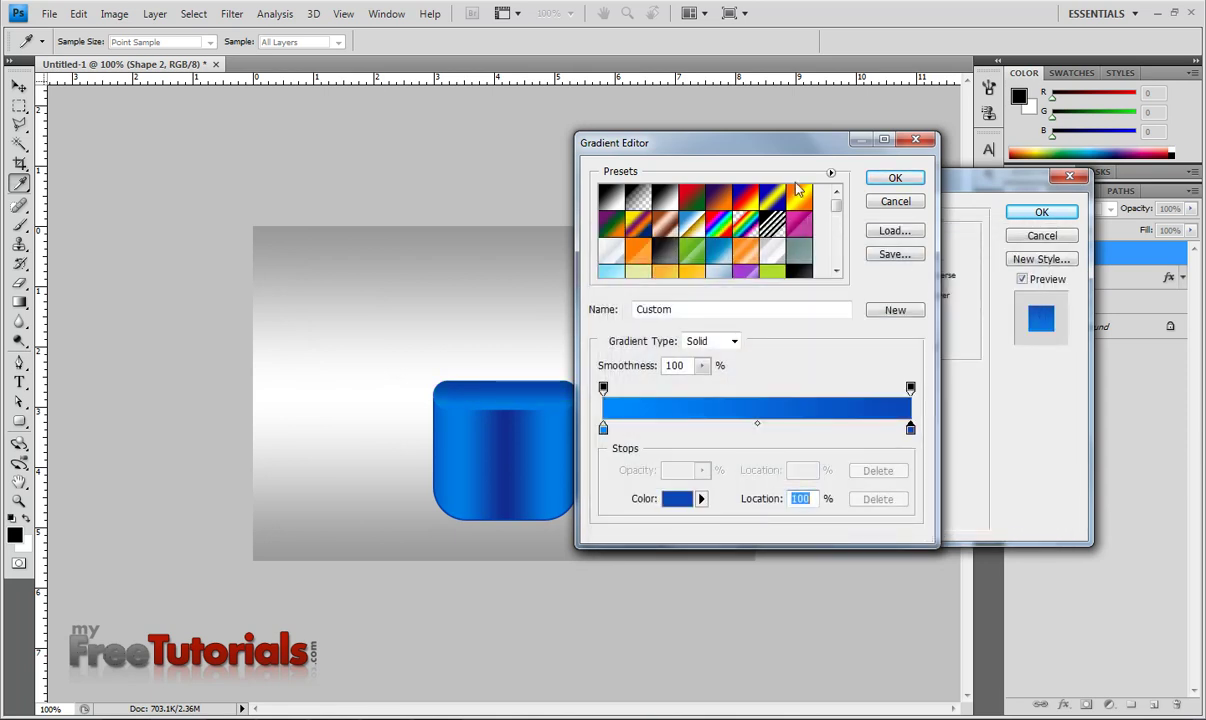
pyautogui.click(880, 178)
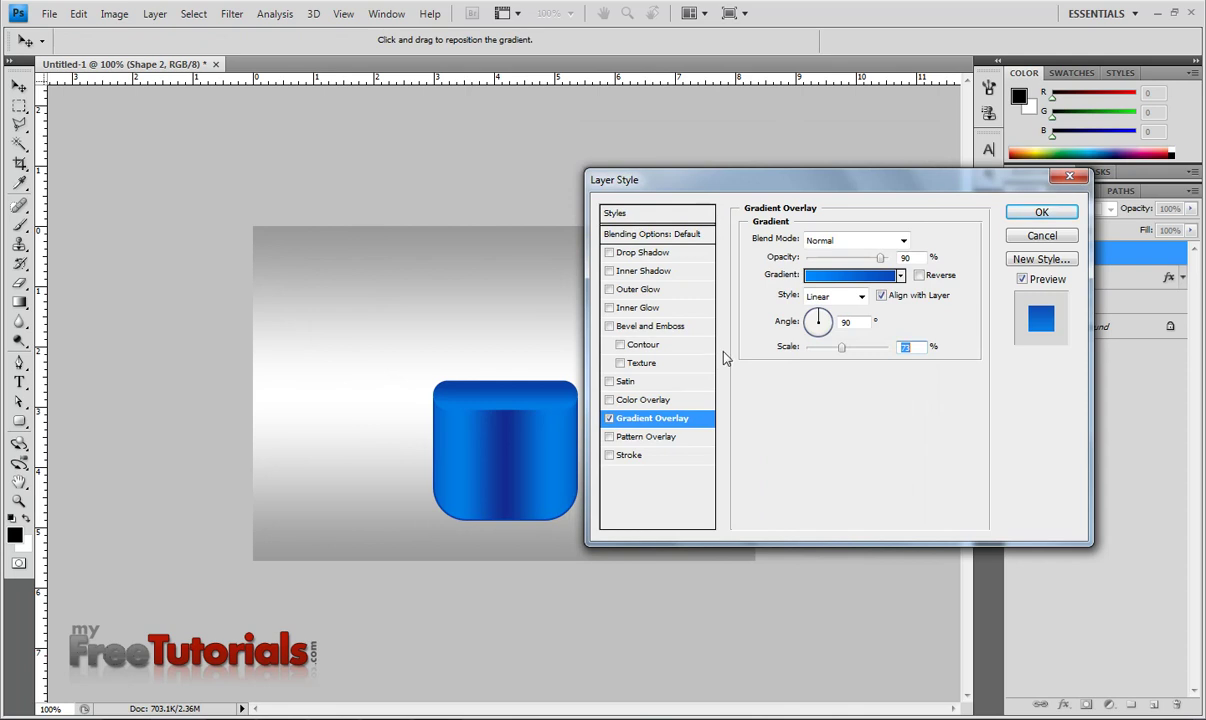
# - Add a 2 px inside stroke in colour 0062d5 to the lid and apply the effects
pyautogui.click(630, 456)
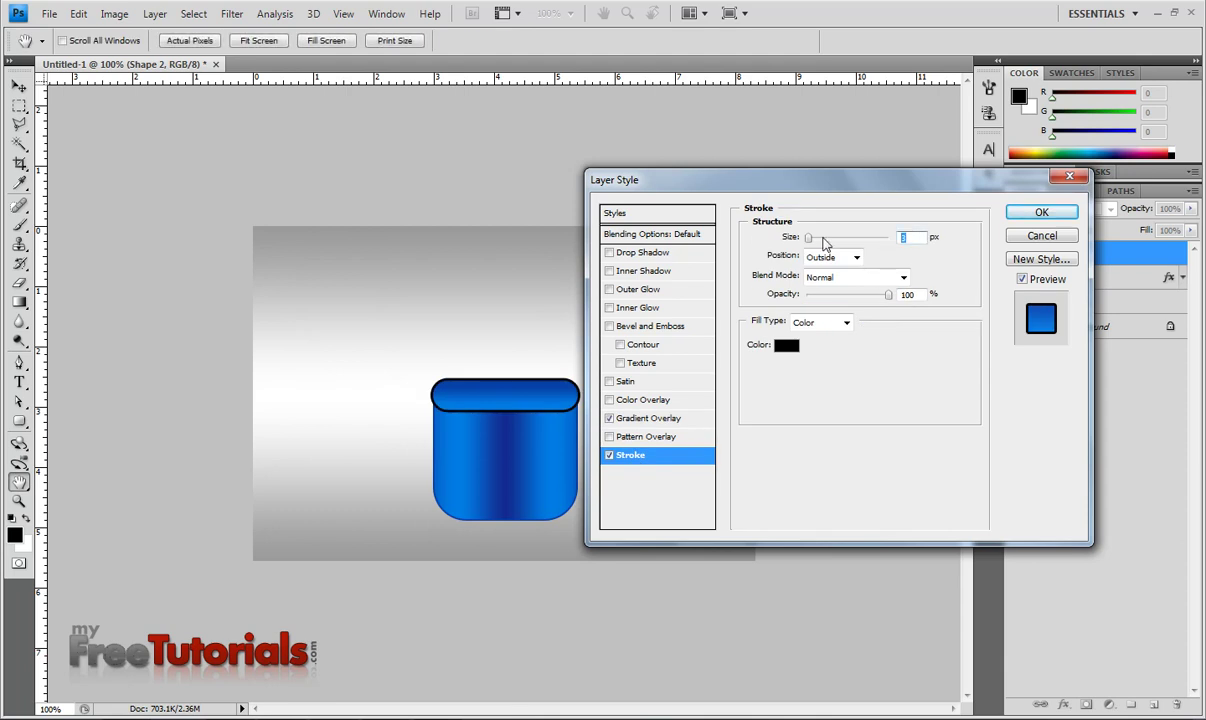
pyautogui.write('2')
pyautogui.click(832, 257)
pyautogui.click(820, 284)
pyautogui.click(787, 345)
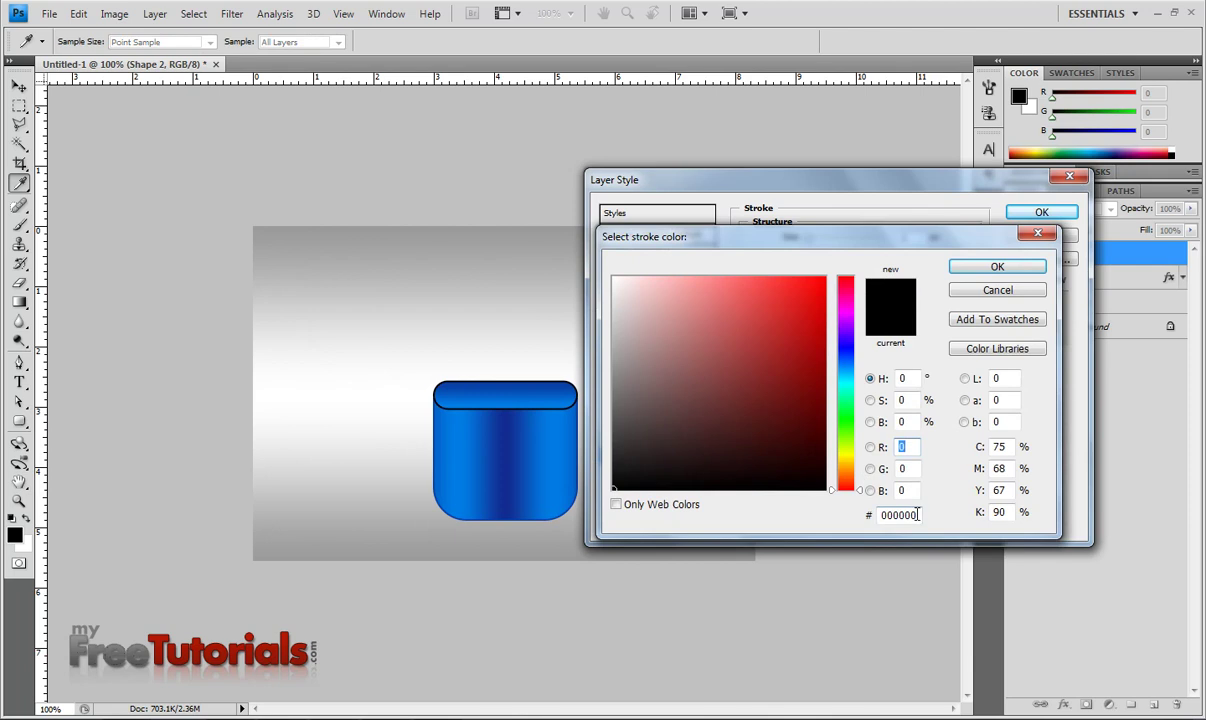
pyautogui.click(917, 514)
pyautogui.write('006')
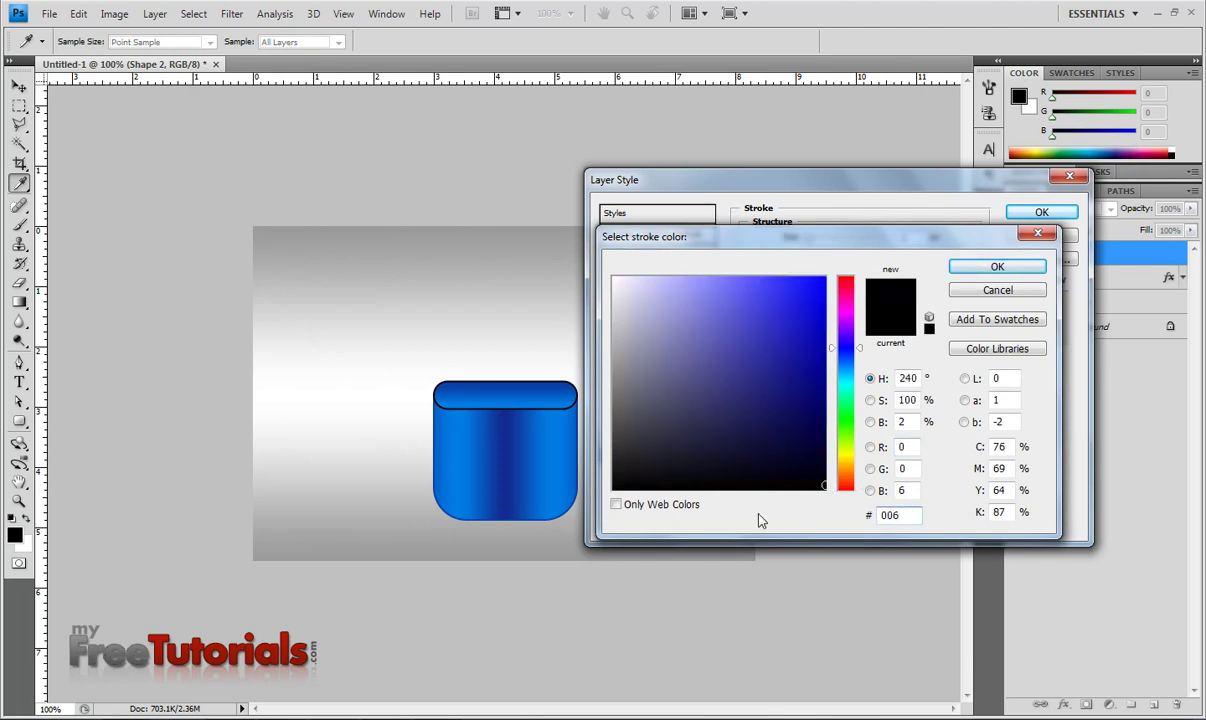
pyautogui.write('2')
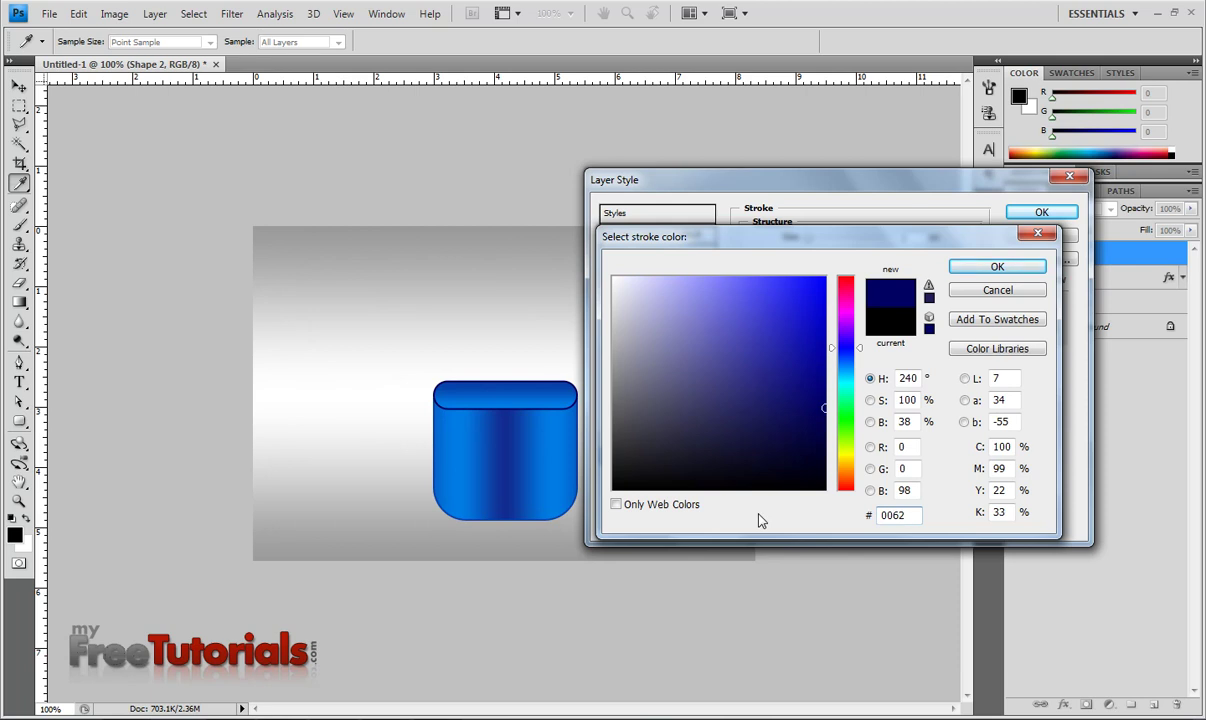
pyautogui.write('d5')
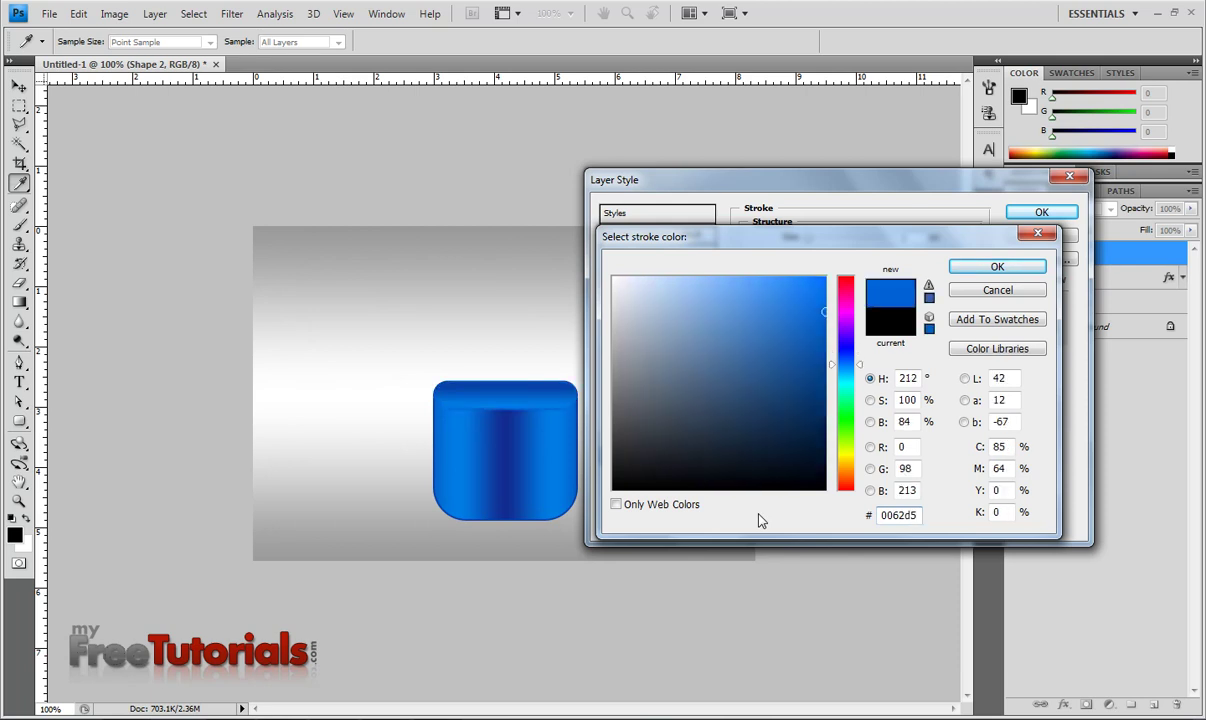
pyautogui.press('Return')
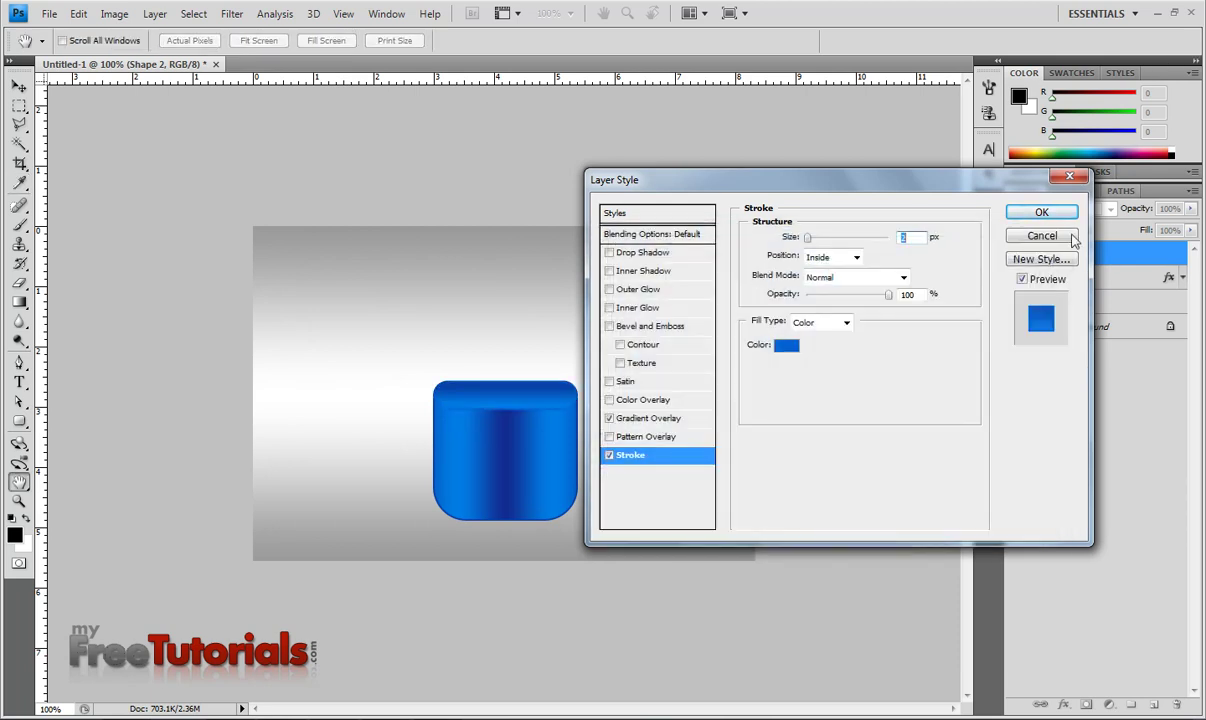
pyautogui.click(1041, 211)
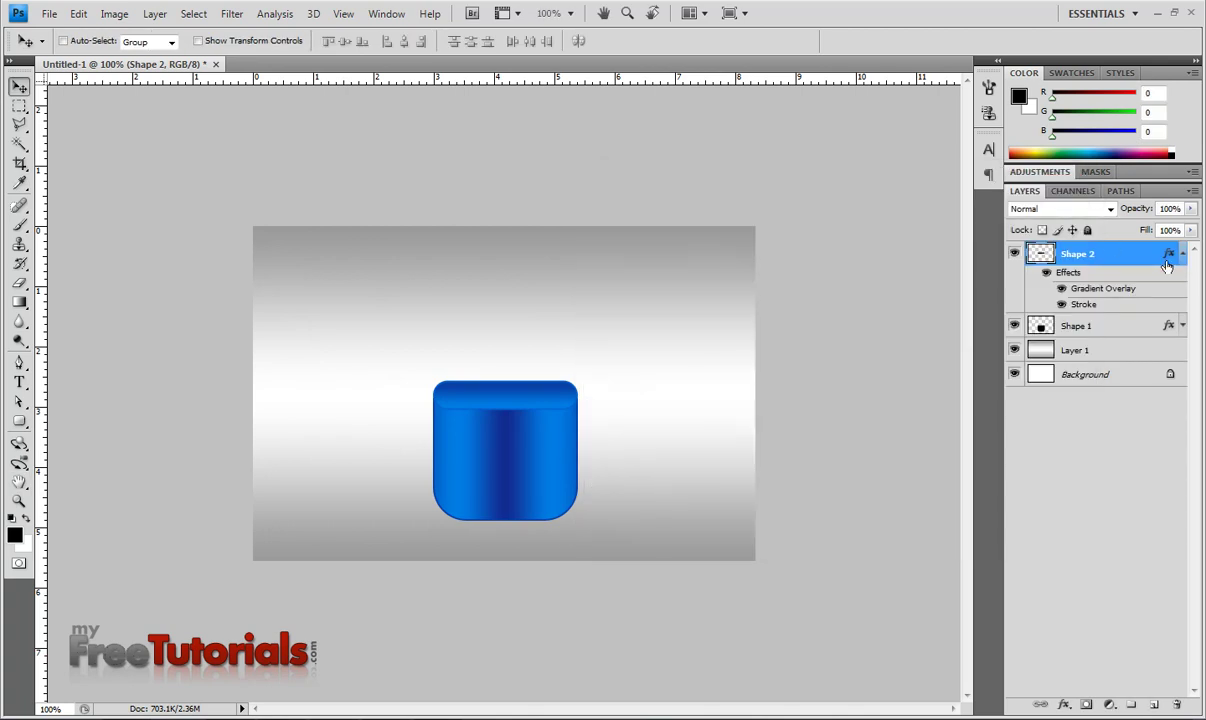
# - Create a new Layer 2 and draw an oval selection on top of the lid
pyautogui.click(1182, 254)
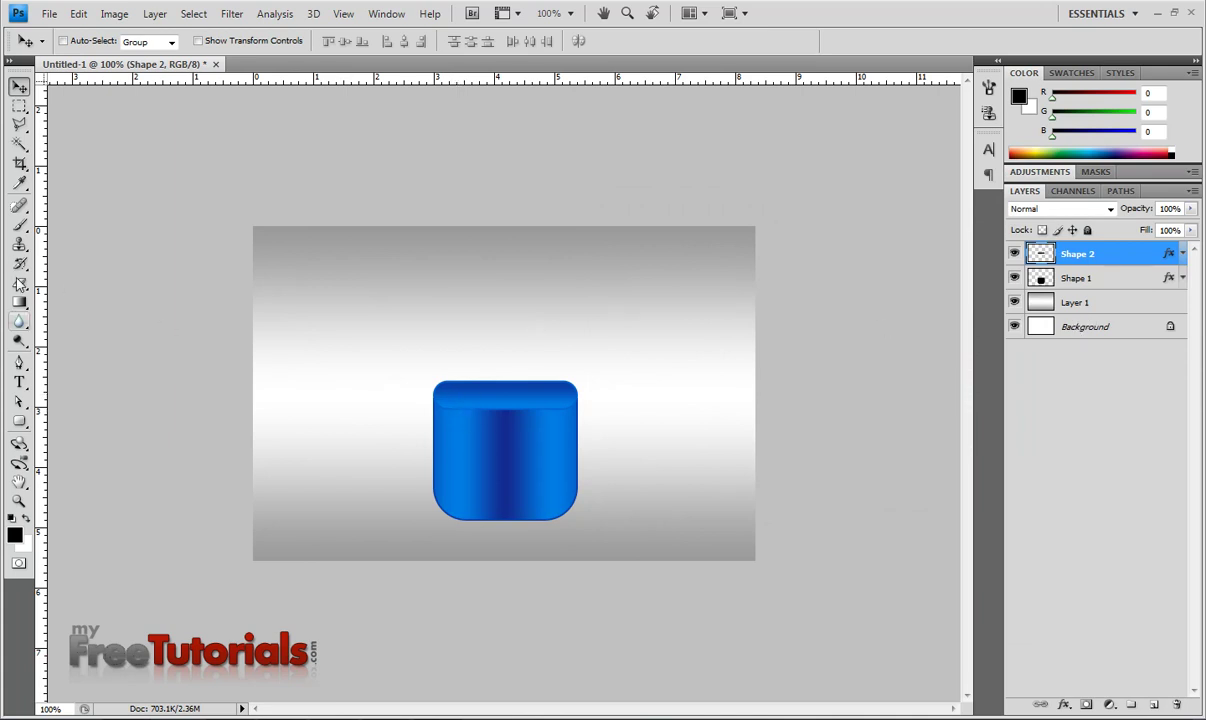
pyautogui.moveTo(19, 104); pyautogui.dragTo(60, 118)
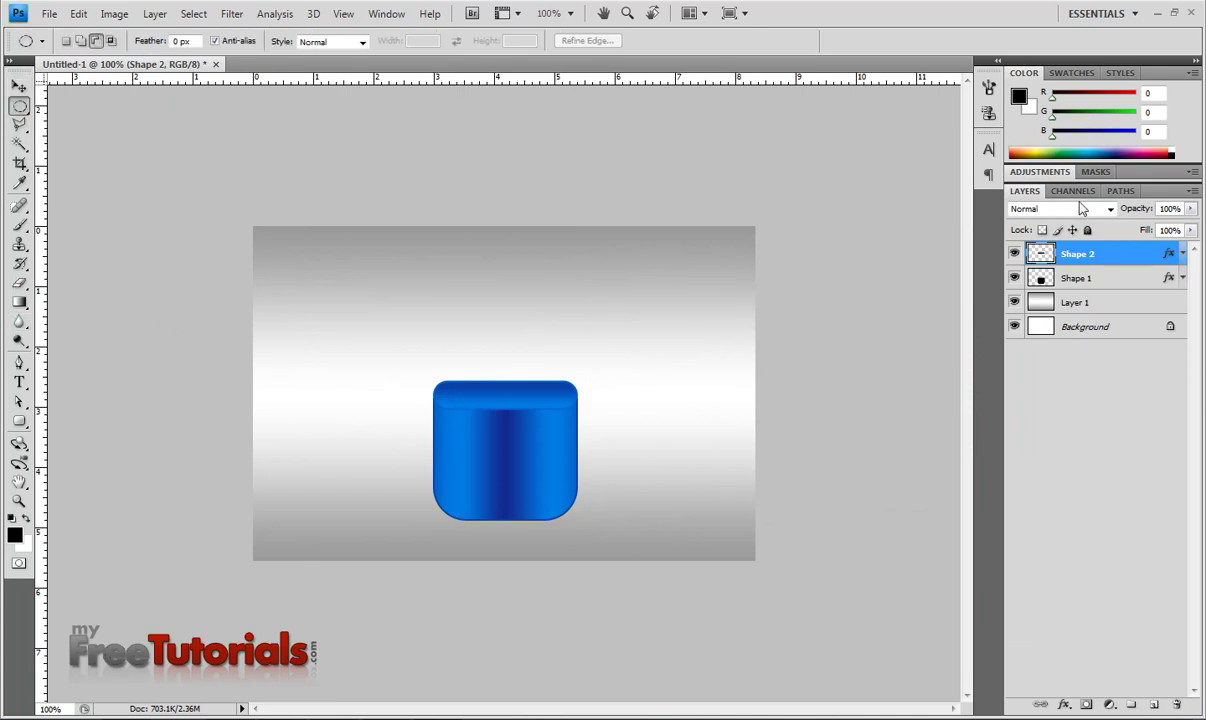
pyautogui.click(1193, 190)
pyautogui.click(1050, 200)
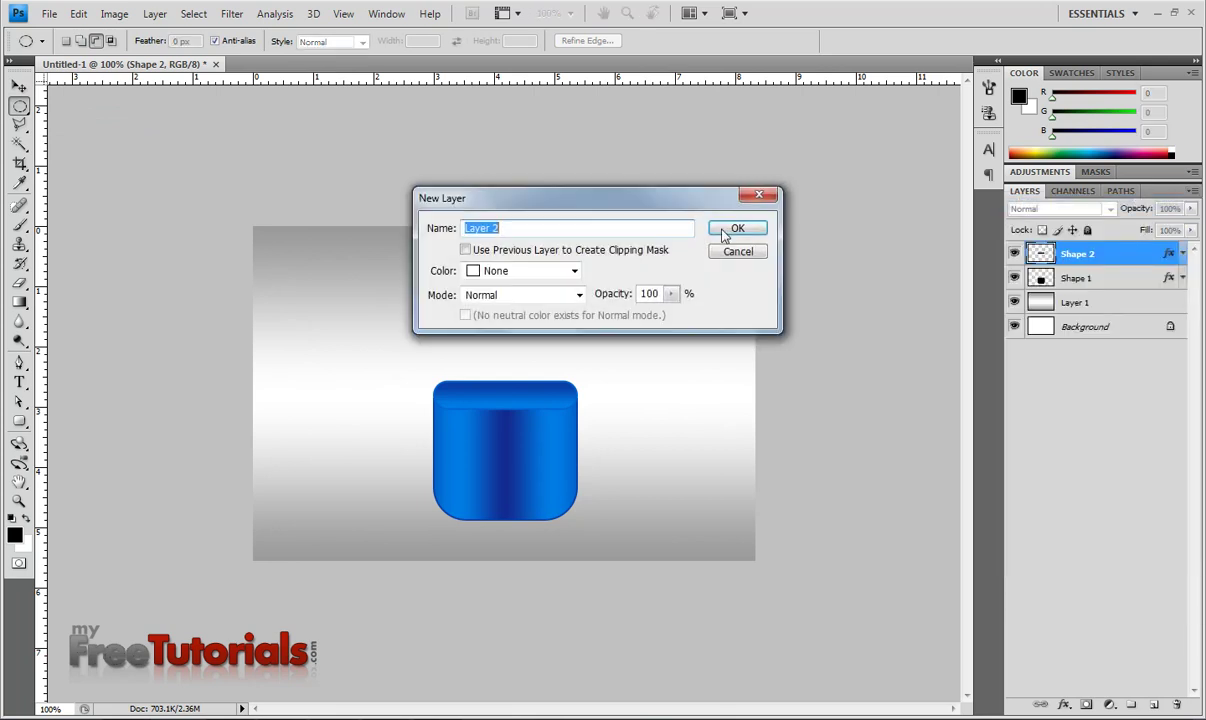
pyautogui.click(732, 229)
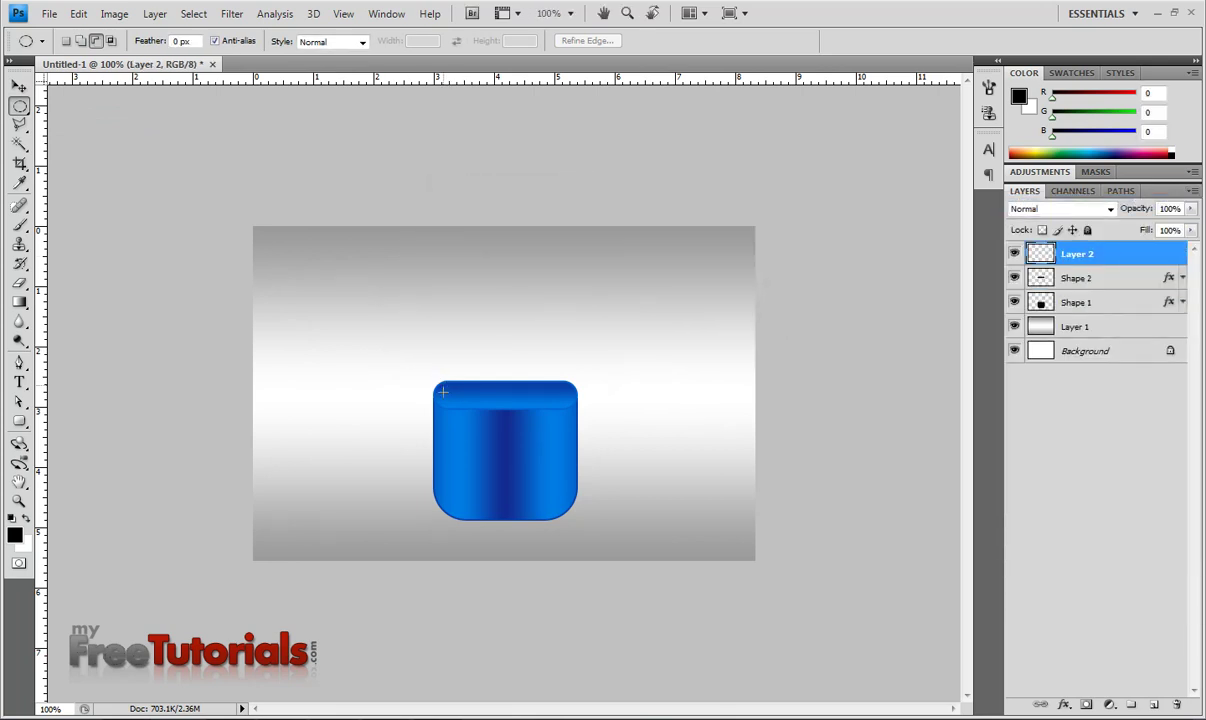
pyautogui.moveTo(469, 400); pyautogui.dragTo(470, 402)
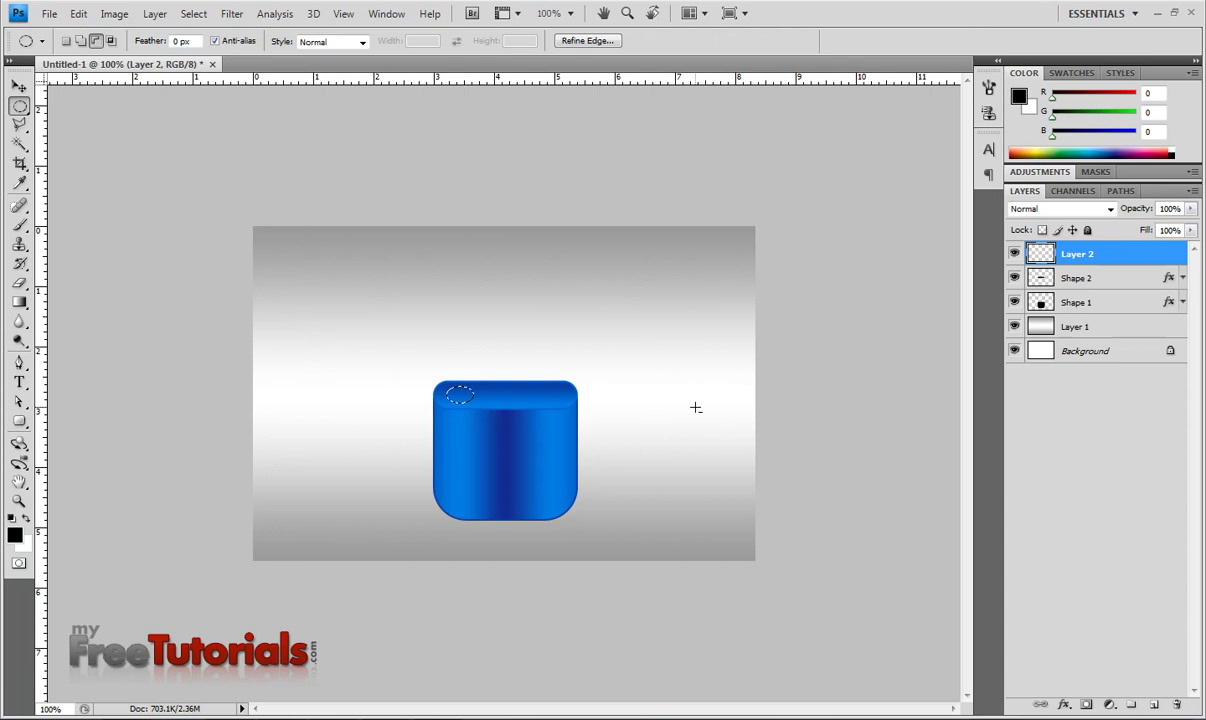
# - Shrink the oval selection slightly with Transform Selection, then zoom back out
pyautogui.hotkey('ctrl', '+')
pyautogui.hotkey('ctrl', '+')
pyautogui.click(193, 14)
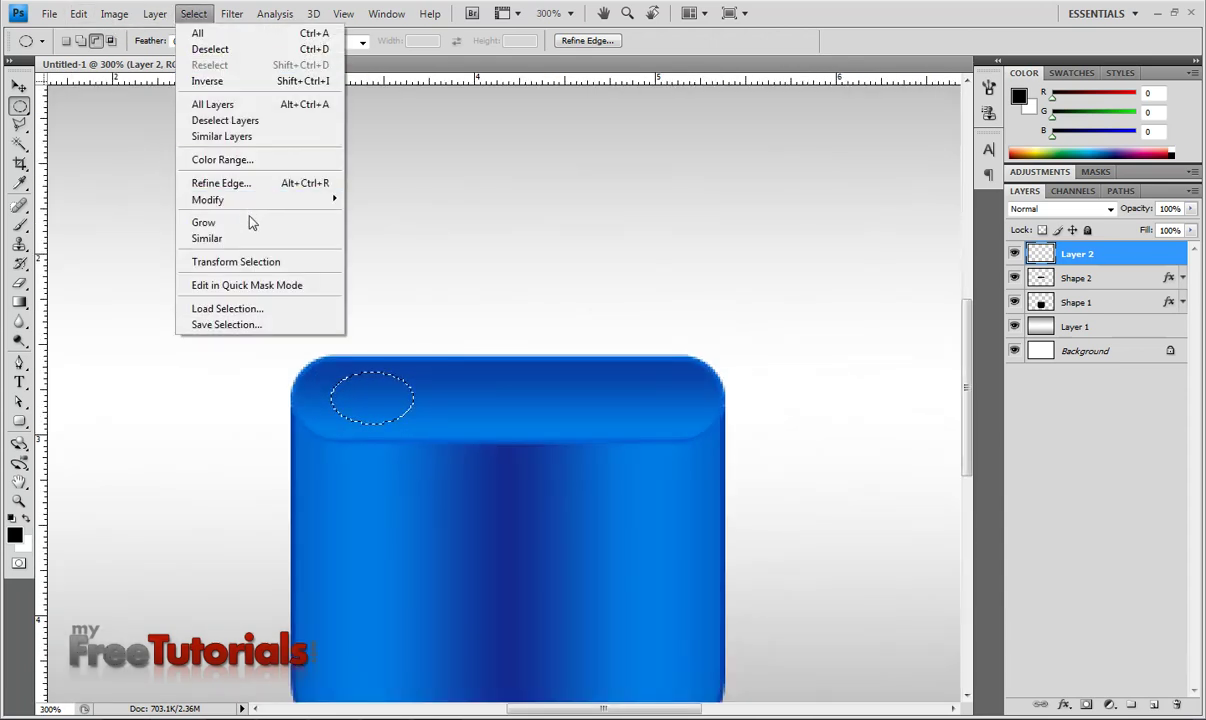
pyautogui.click(245, 262)
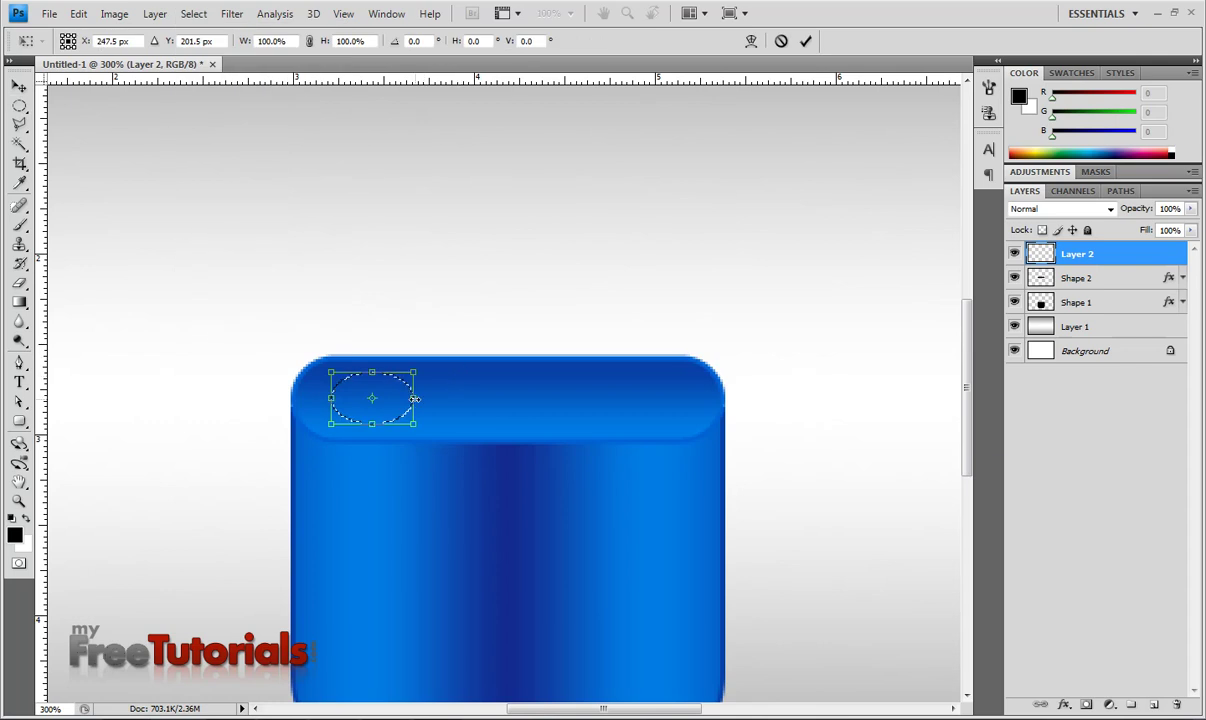
pyautogui.moveTo(411, 425); pyautogui.dragTo(407, 425)
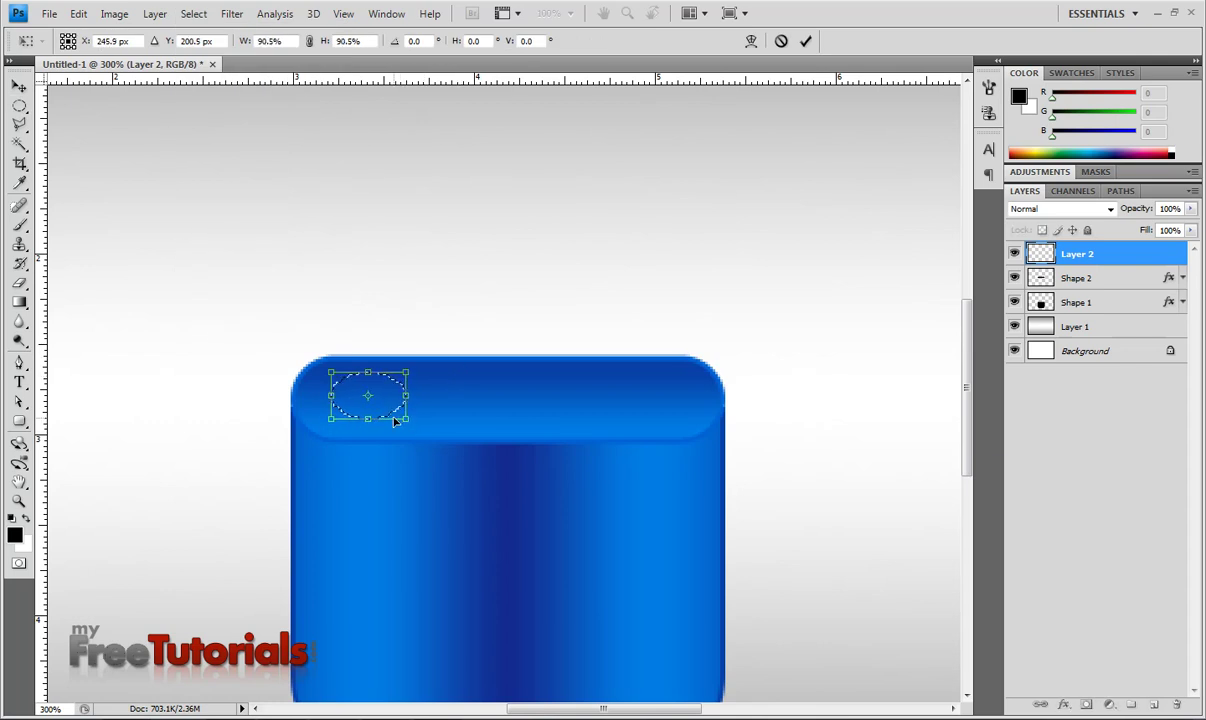
pyautogui.press('Return')
pyautogui.hotkey('ctrl', '-')
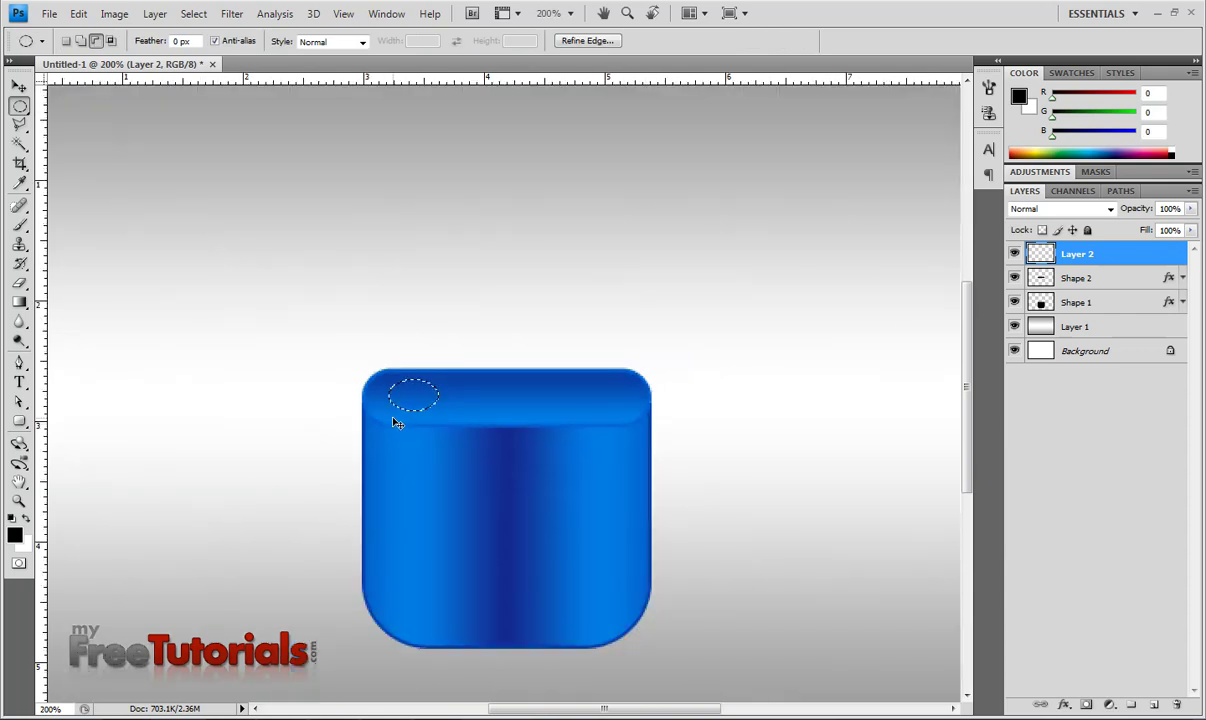
pyautogui.hotkey('ctrl', '-')
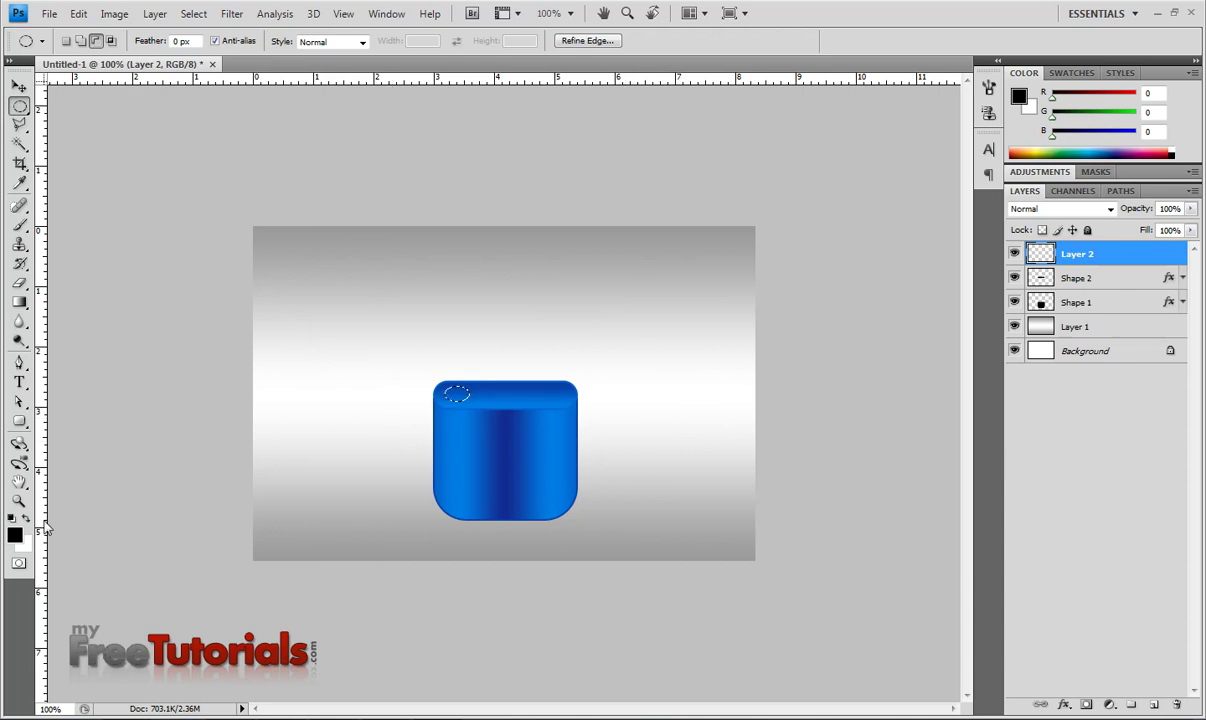
# - Set the foreground colour to dark grey 4c4c4c
pyautogui.click(15, 537)
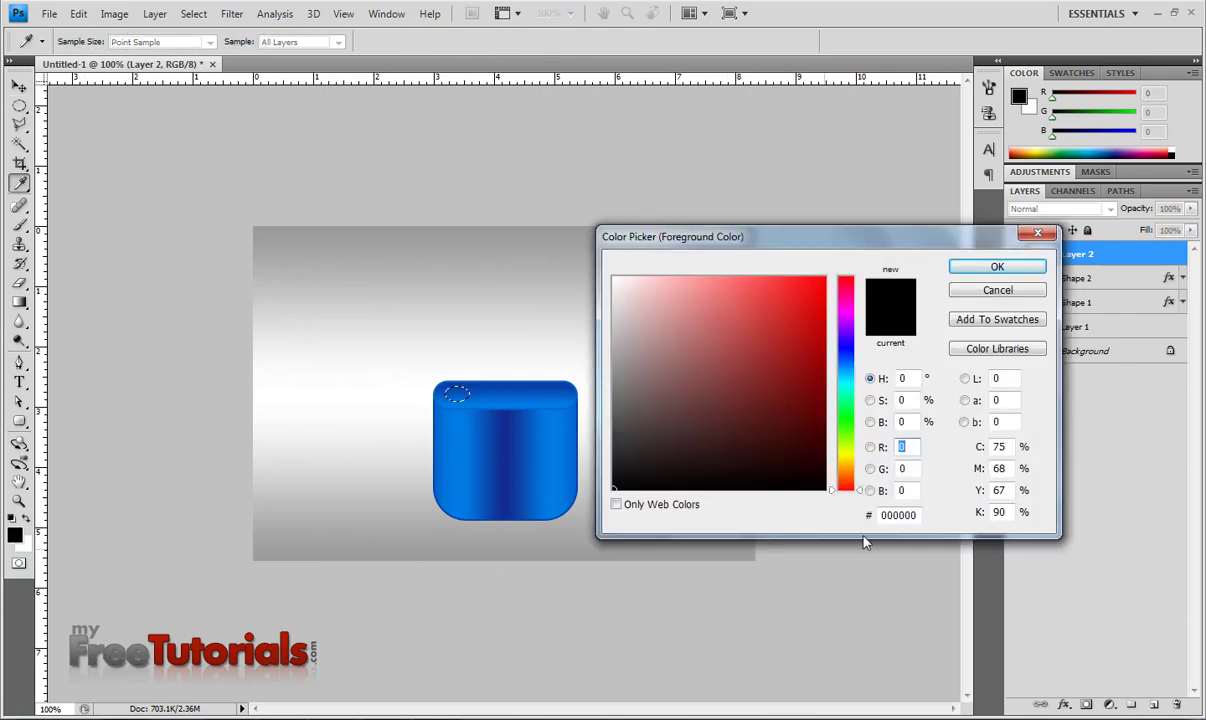
pyautogui.click(905, 516)
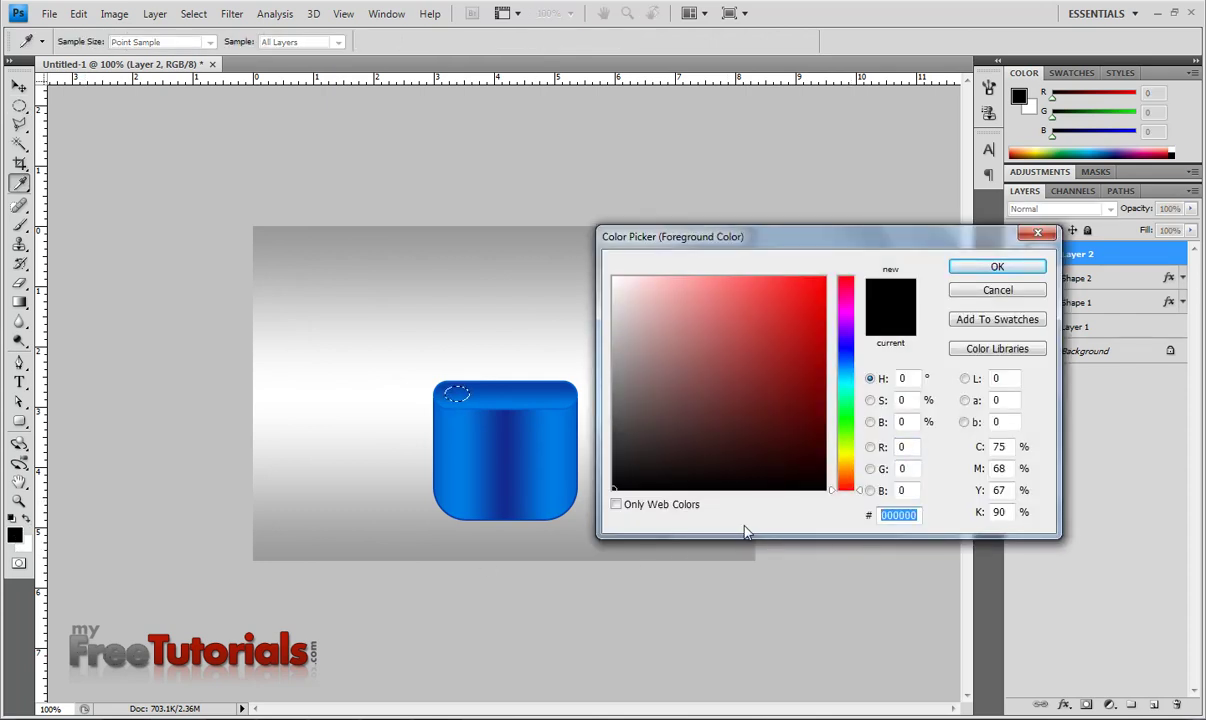
pyautogui.write('4c4c4c')
pyautogui.press('Return')
# - Fill the oval selection with the Paint Bucket, then deselect it
pyautogui.click(19, 301)
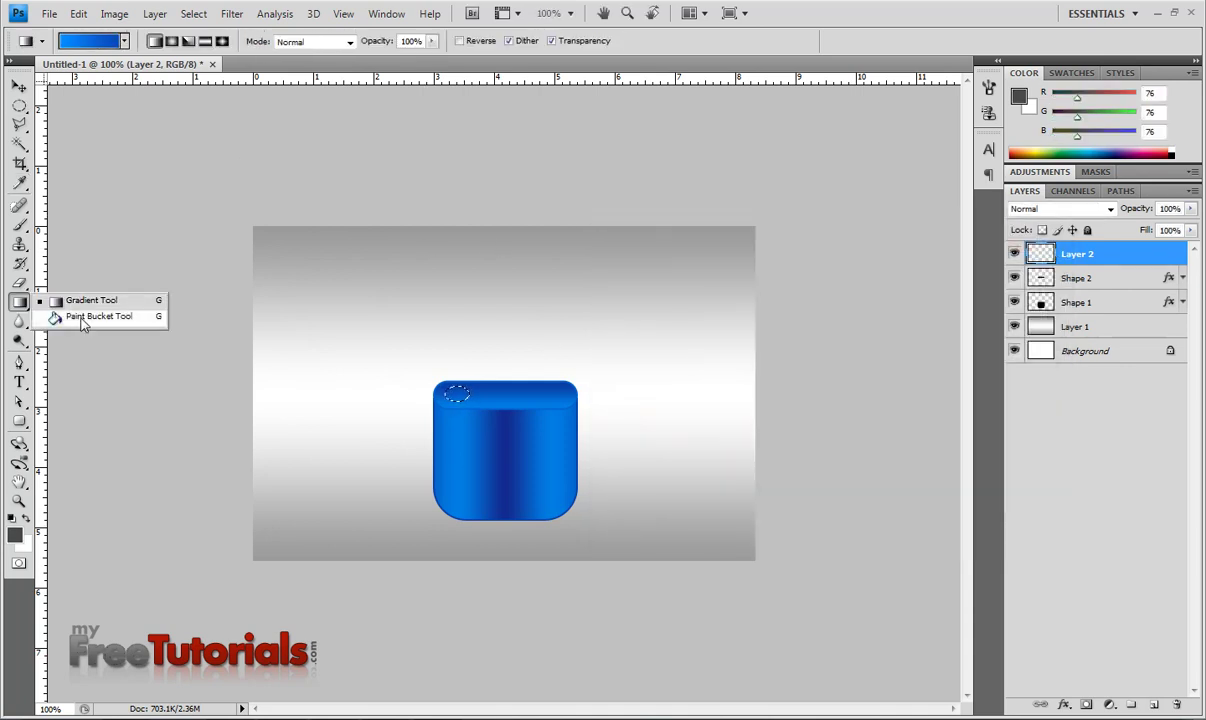
pyautogui.click(84, 318)
pyautogui.click(453, 390)
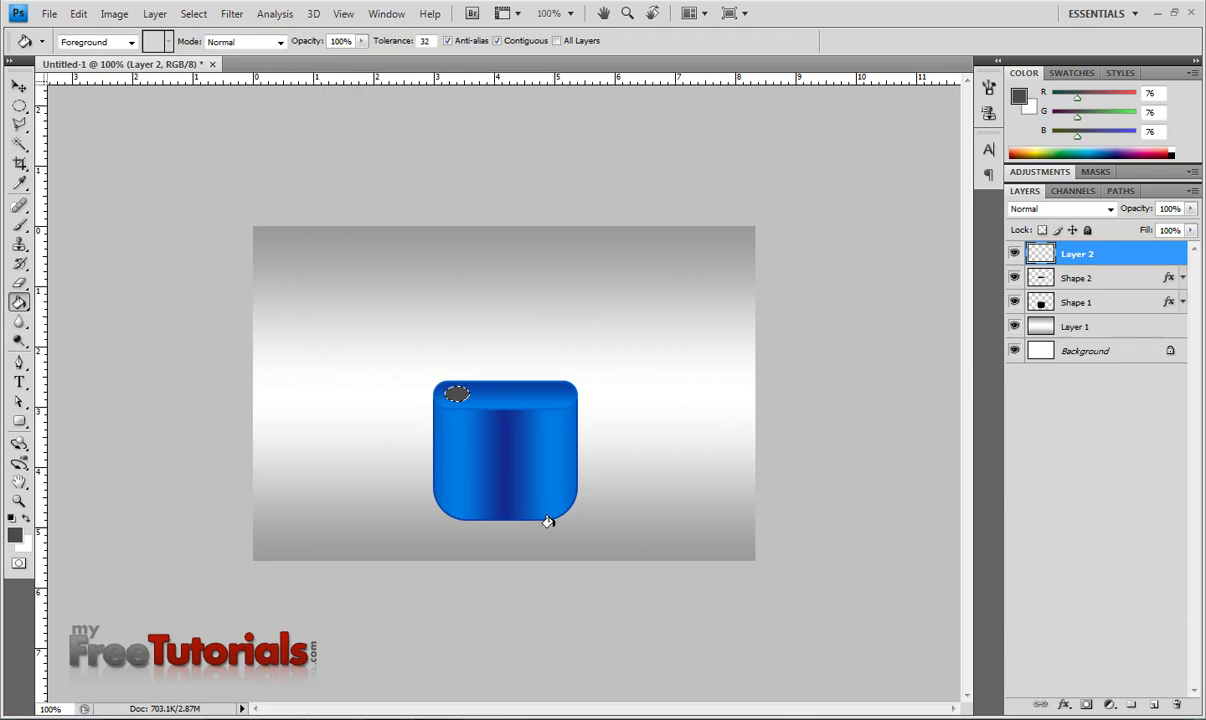
pyautogui.click(190, 13)
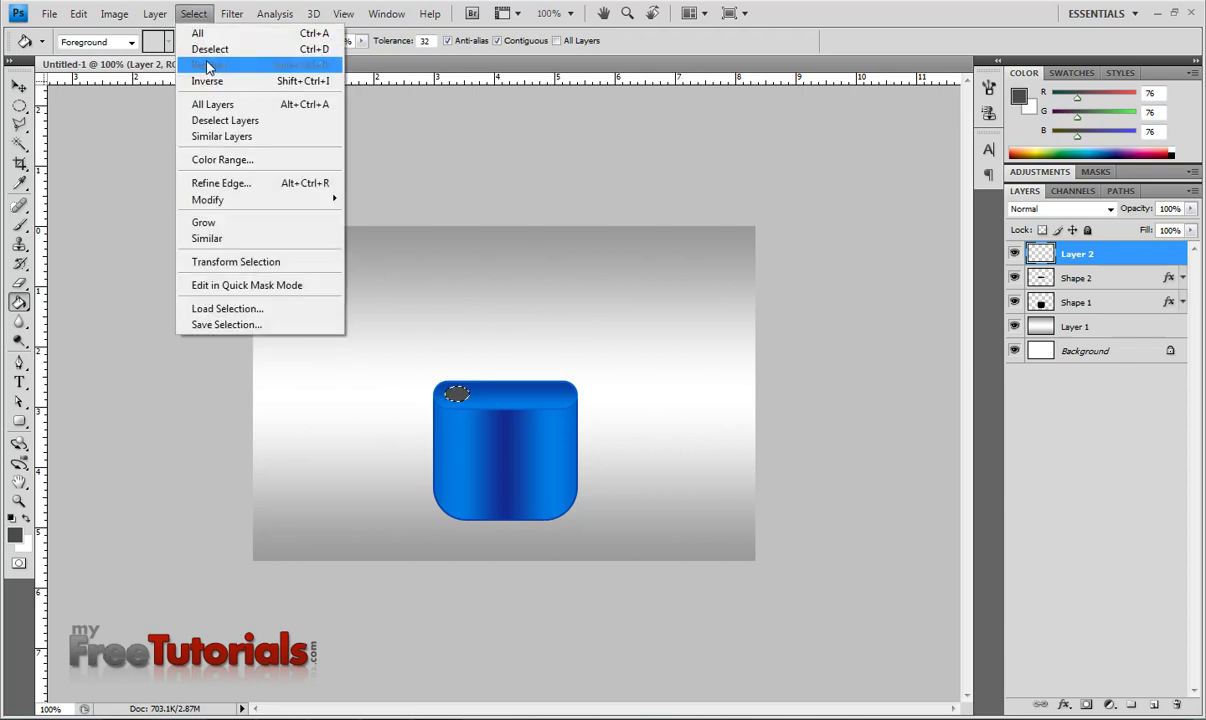
pyautogui.click(205, 47)
pyautogui.rightClick(1080, 245)
# - Give Layer 2 a Pillow Emboss bevel: size 1, highlight opacity 100, shadow opacity 2
pyautogui.click(1015, 290)
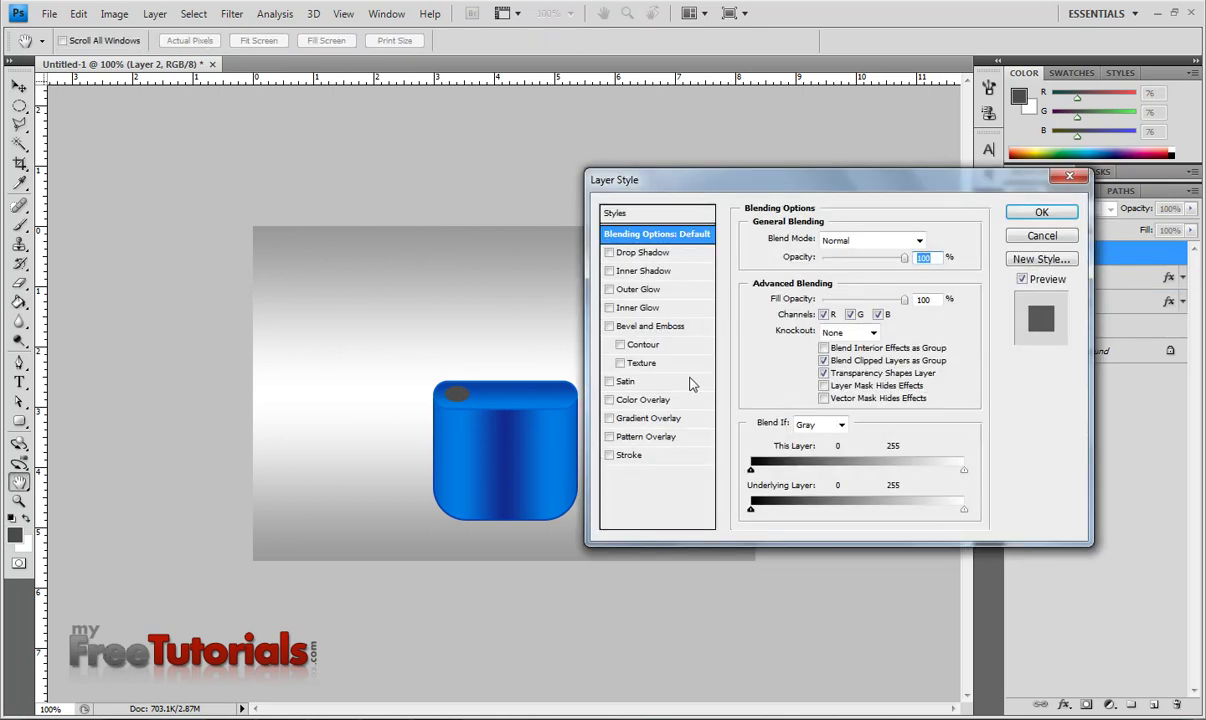
pyautogui.click(637, 327)
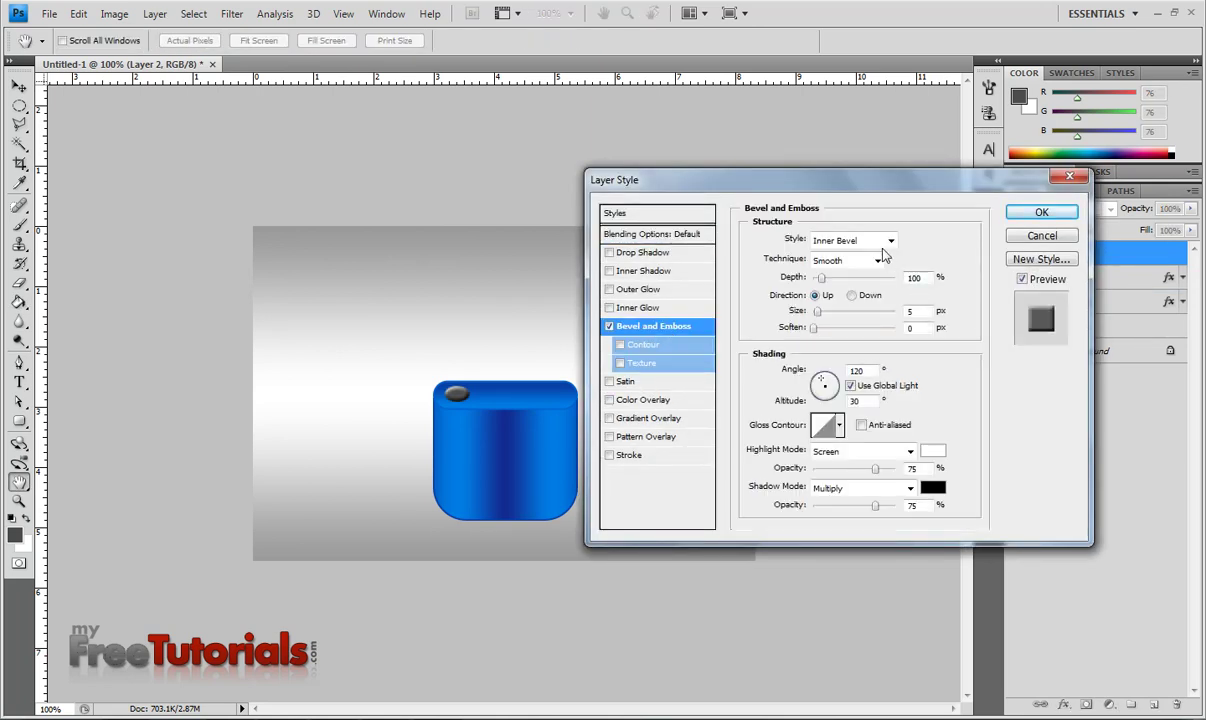
pyautogui.click(836, 240)
pyautogui.click(837, 298)
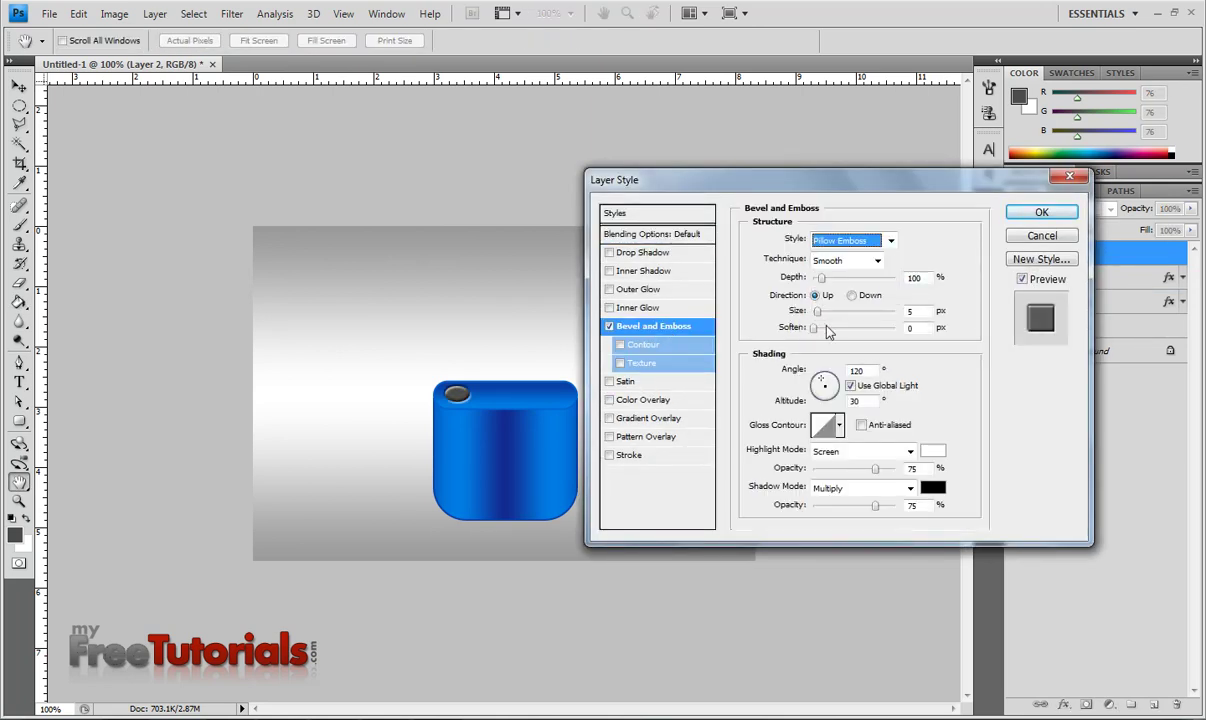
pyautogui.doubleClick(912, 311)
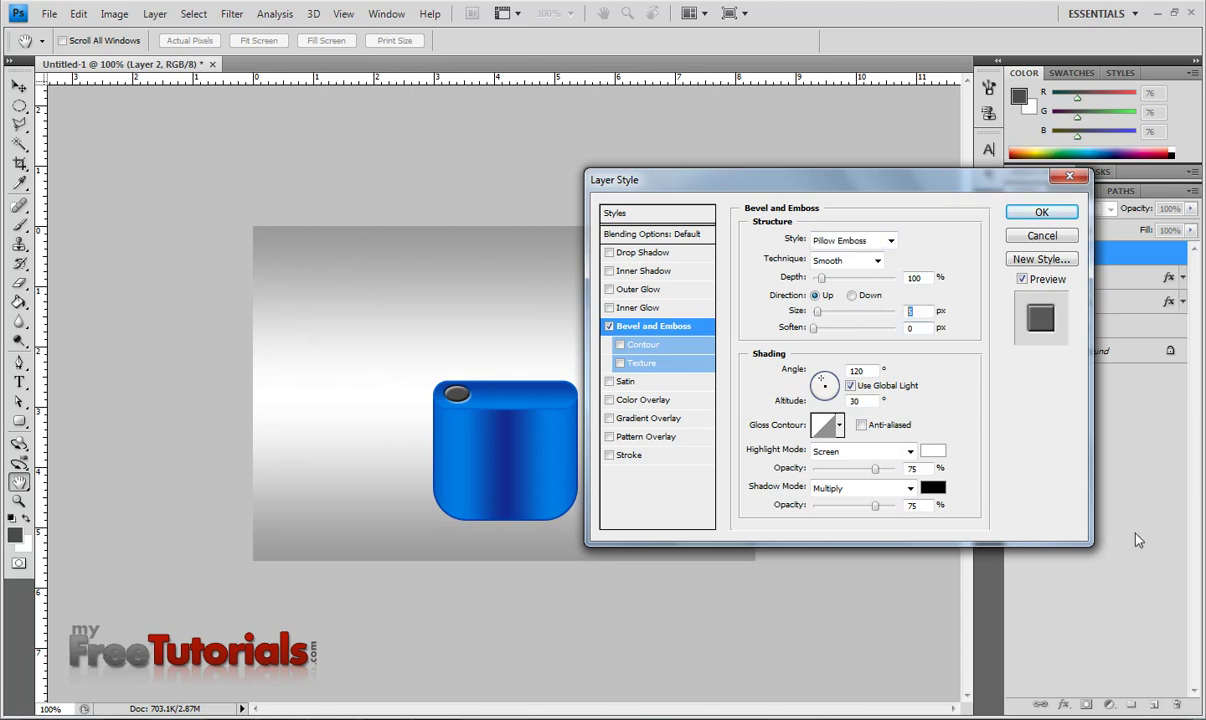
pyautogui.write('1')
pyautogui.doubleClick(915, 469)
pyautogui.write('100')
pyautogui.press('Tab')
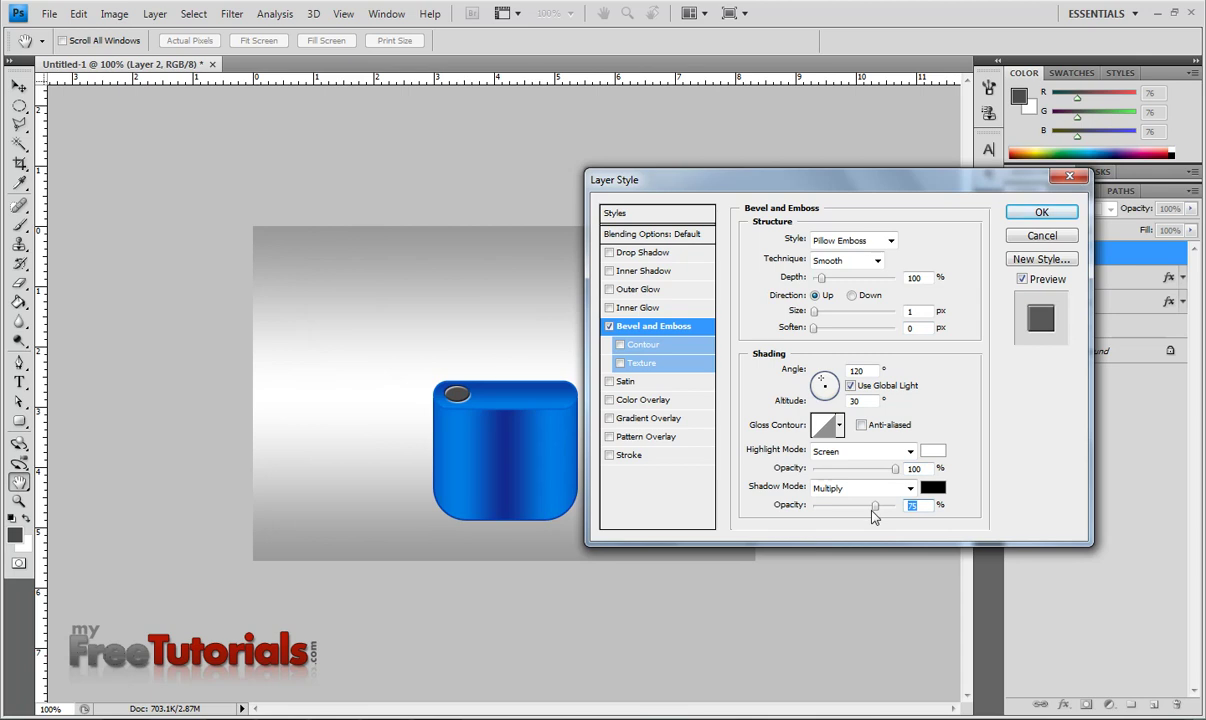
pyautogui.write('2')
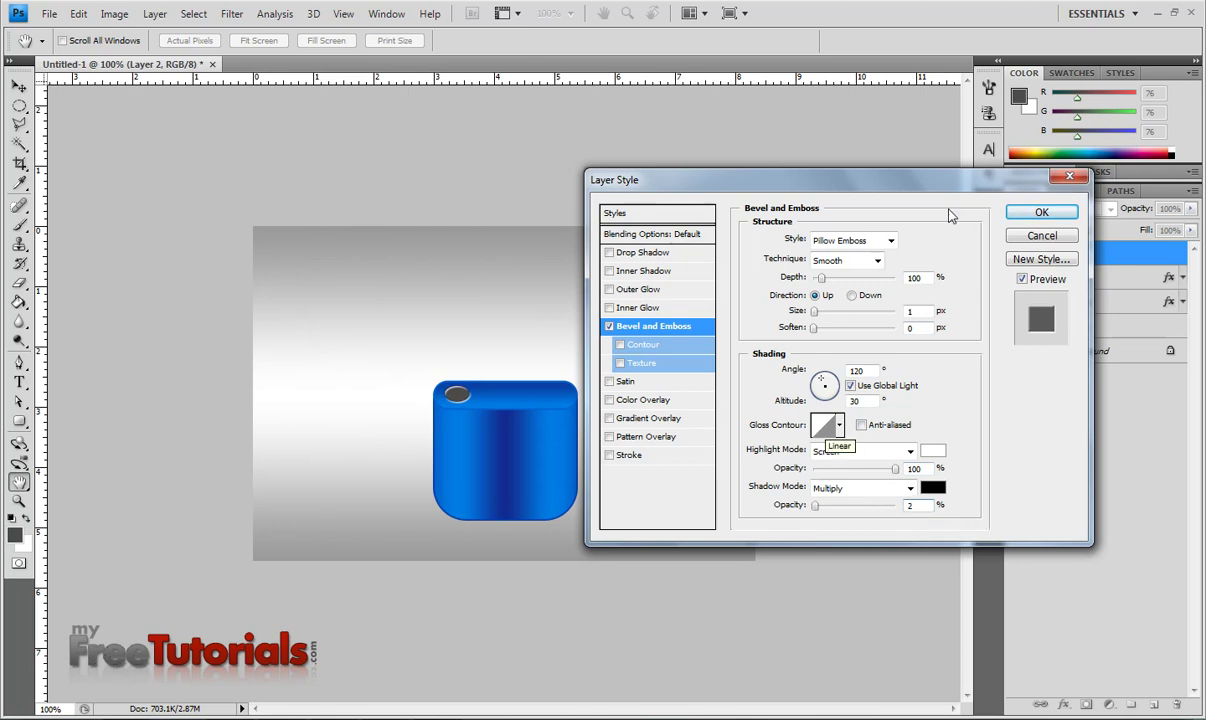
pyautogui.click(1036, 212)
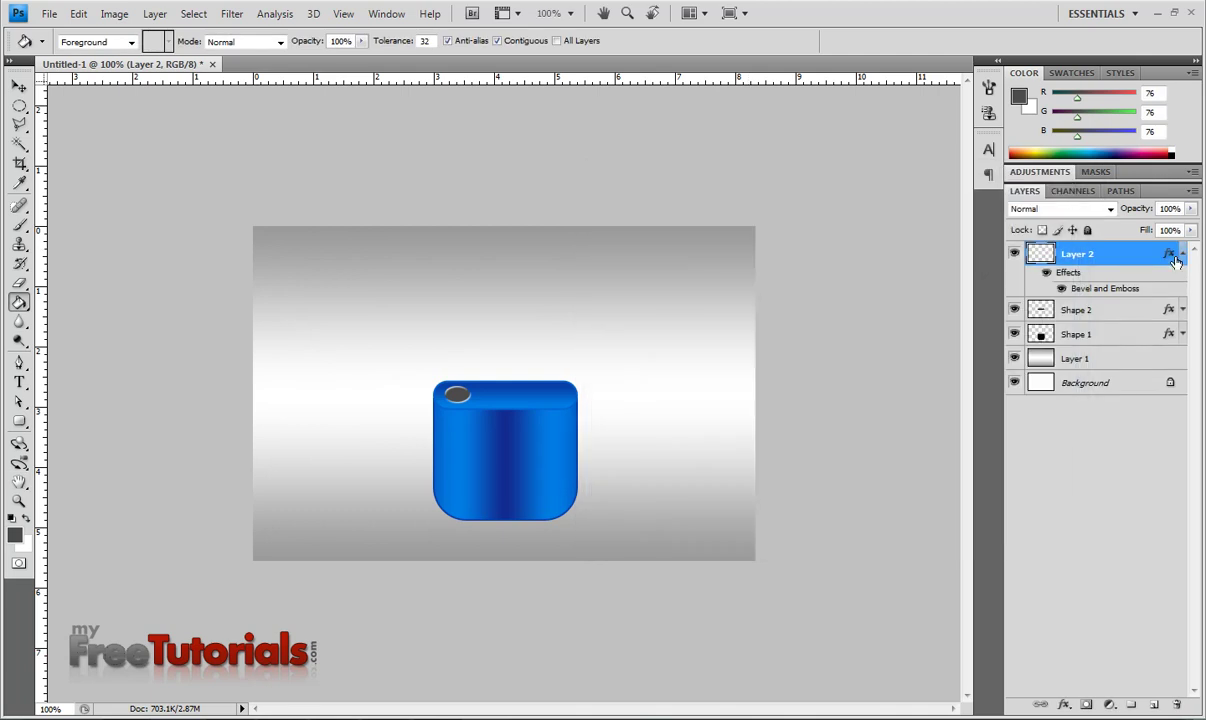
# - Duplicate Layer 2, move the copy to the lid's top-right, and zoom to 200%
pyautogui.rightClick(1100, 254)
pyautogui.click(1088, 329)
pyautogui.click(760, 226)
pyautogui.click(488, 408)
pyautogui.hotkey('ctrl', 'z')
pyautogui.press('v')
pyautogui.moveTo(433, 388)
pyautogui.mouseDown()
pyautogui.moveTo(524, 388)
pyautogui.moveTo(531, 413)
pyautogui.mouseUp()
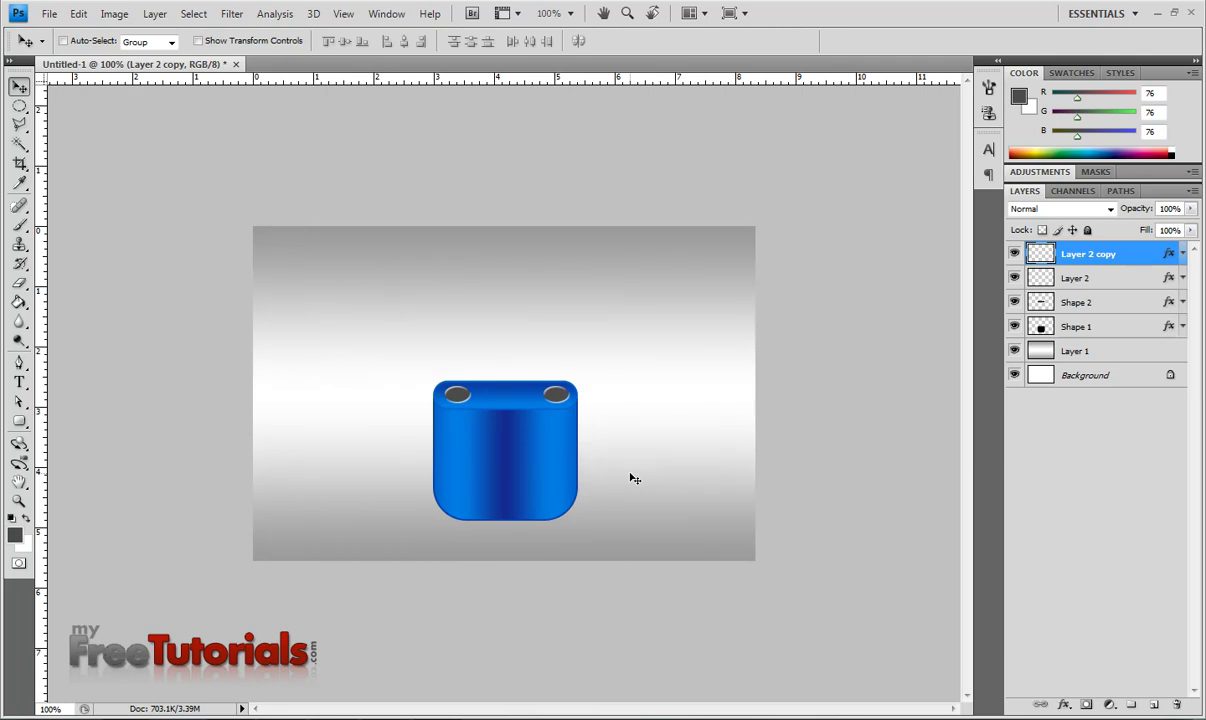
pyautogui.hotkey('ctrl', '+')
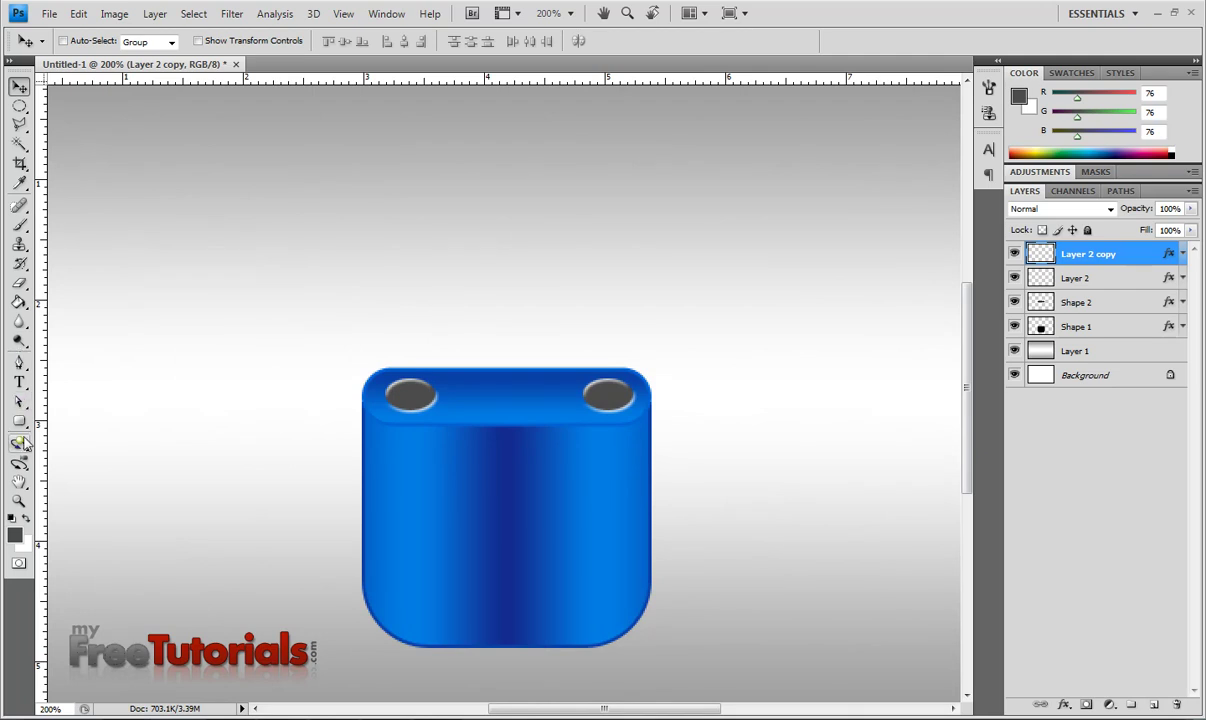
# - Start a Pen Tool shape path at the left hole and pan up above the container
pyautogui.moveTo(19, 362); pyautogui.dragTo(60, 357)
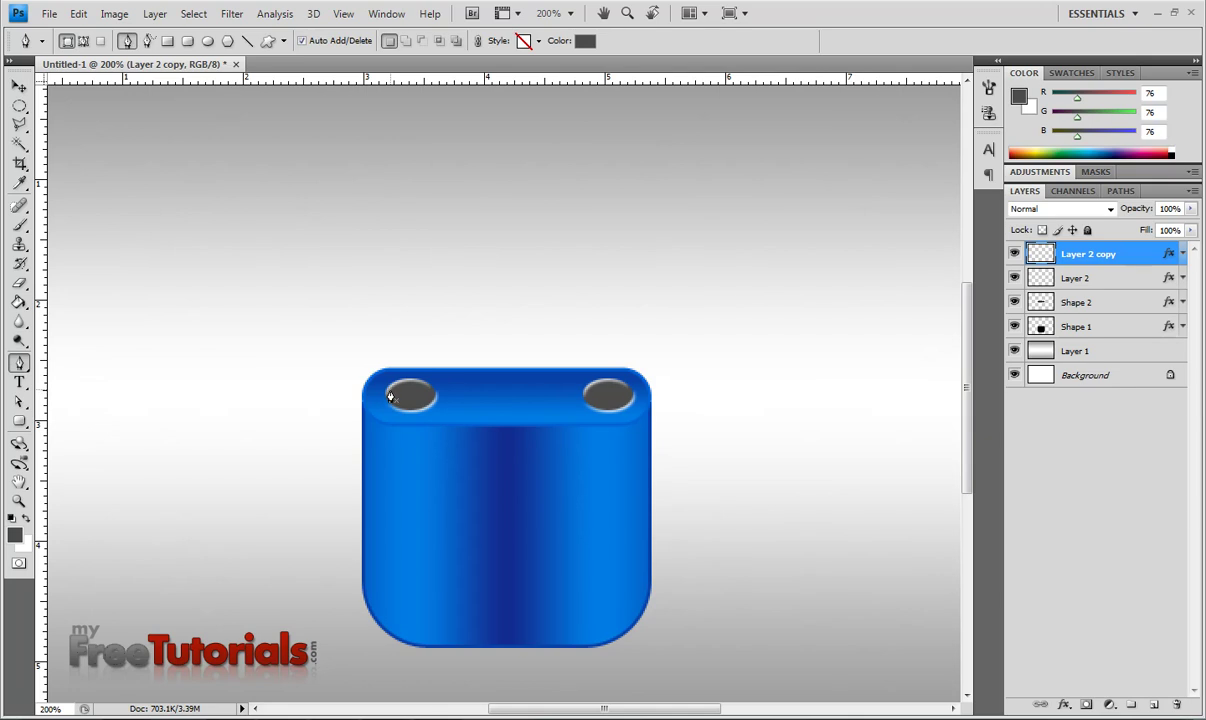
pyautogui.click(390, 395)
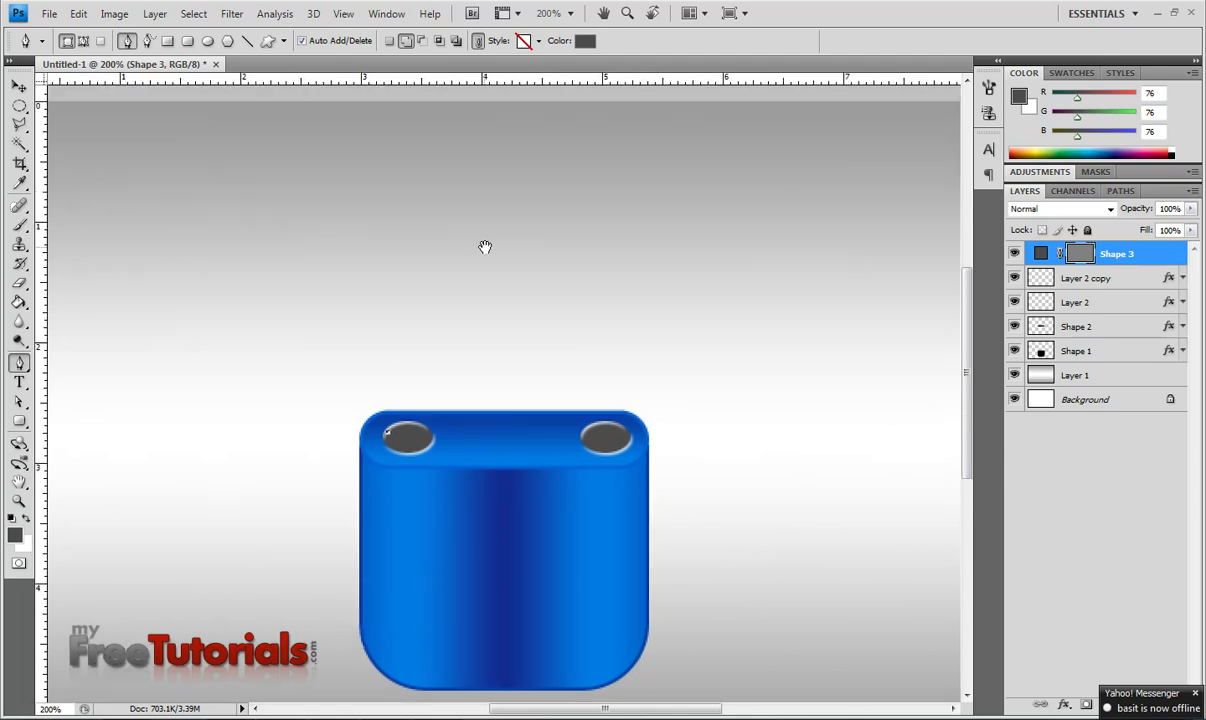
pyautogui.moveTo(488, 177); pyautogui.dragTo(485, 280)
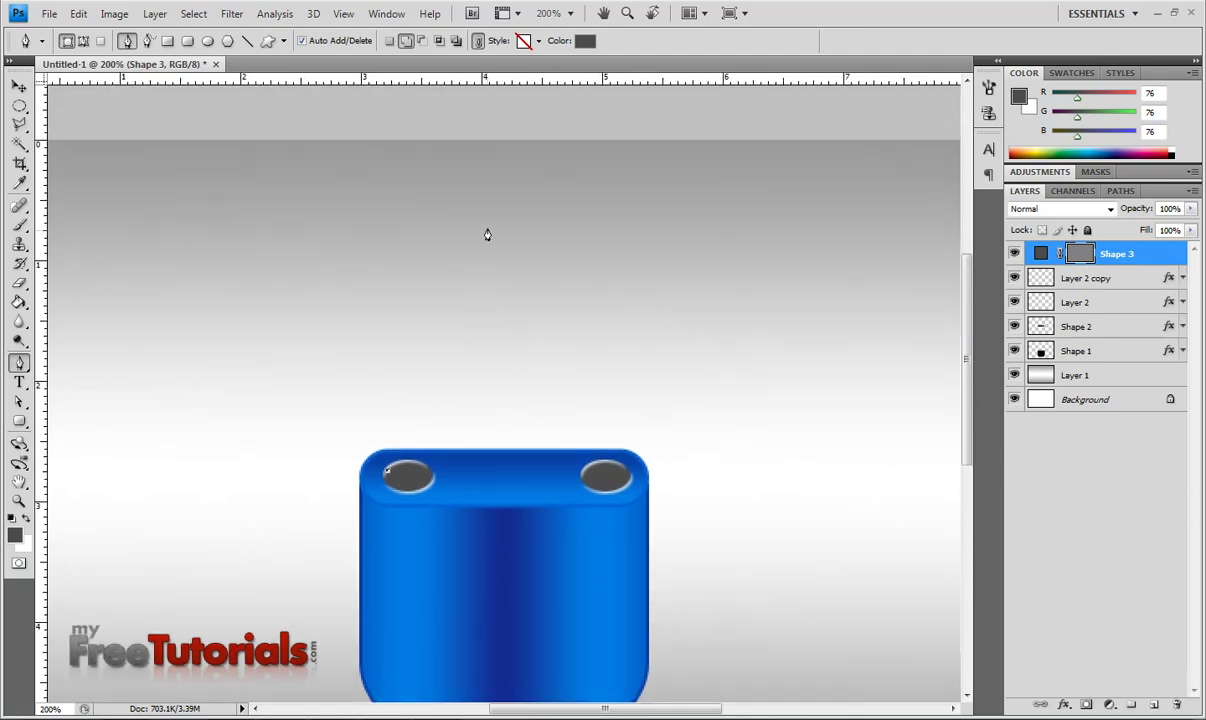